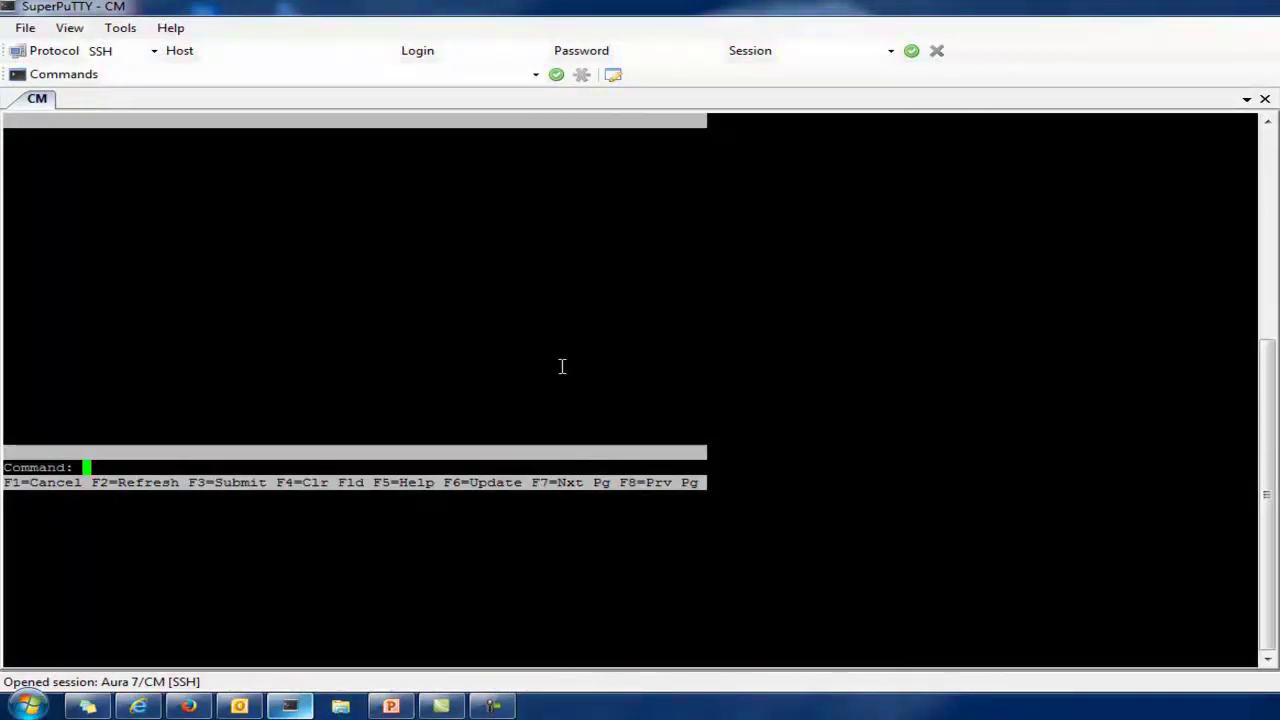
Step: Review the IP node names (anisAMS 10.133.13.154, testAMS 192.168.100.100) and submit unchanged
text(change node-names)
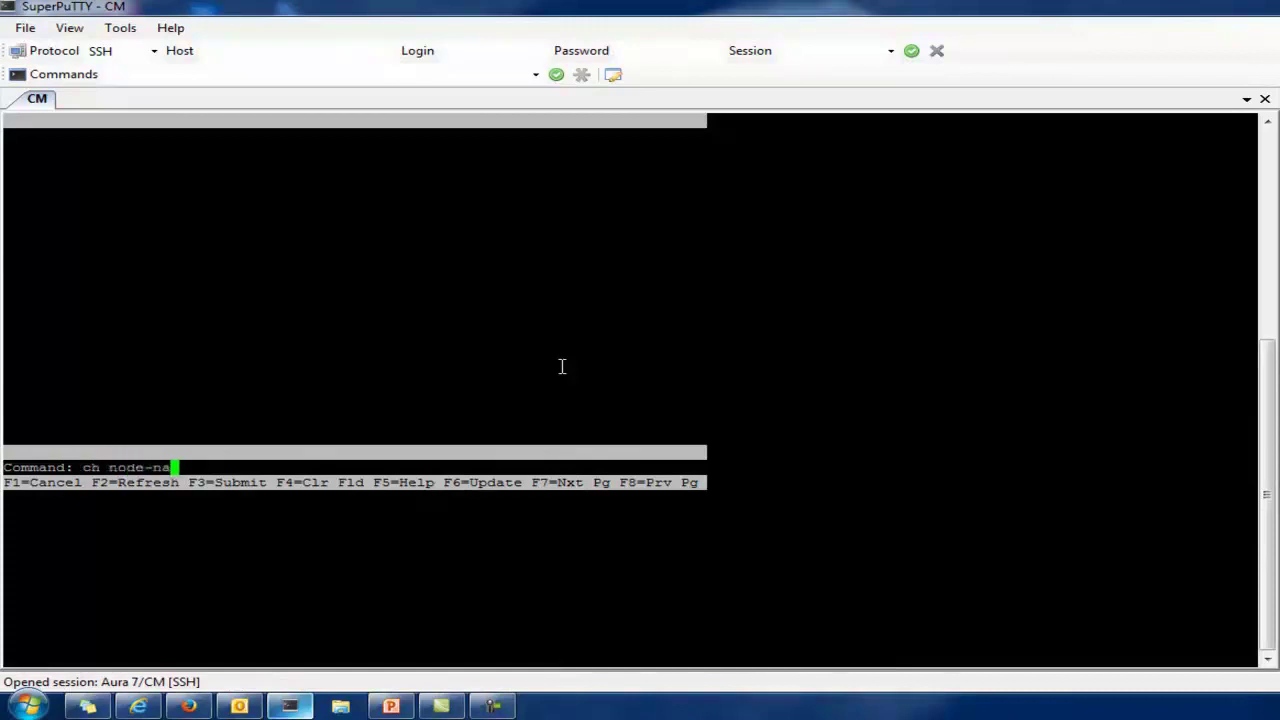
text( ip)
key(Return)
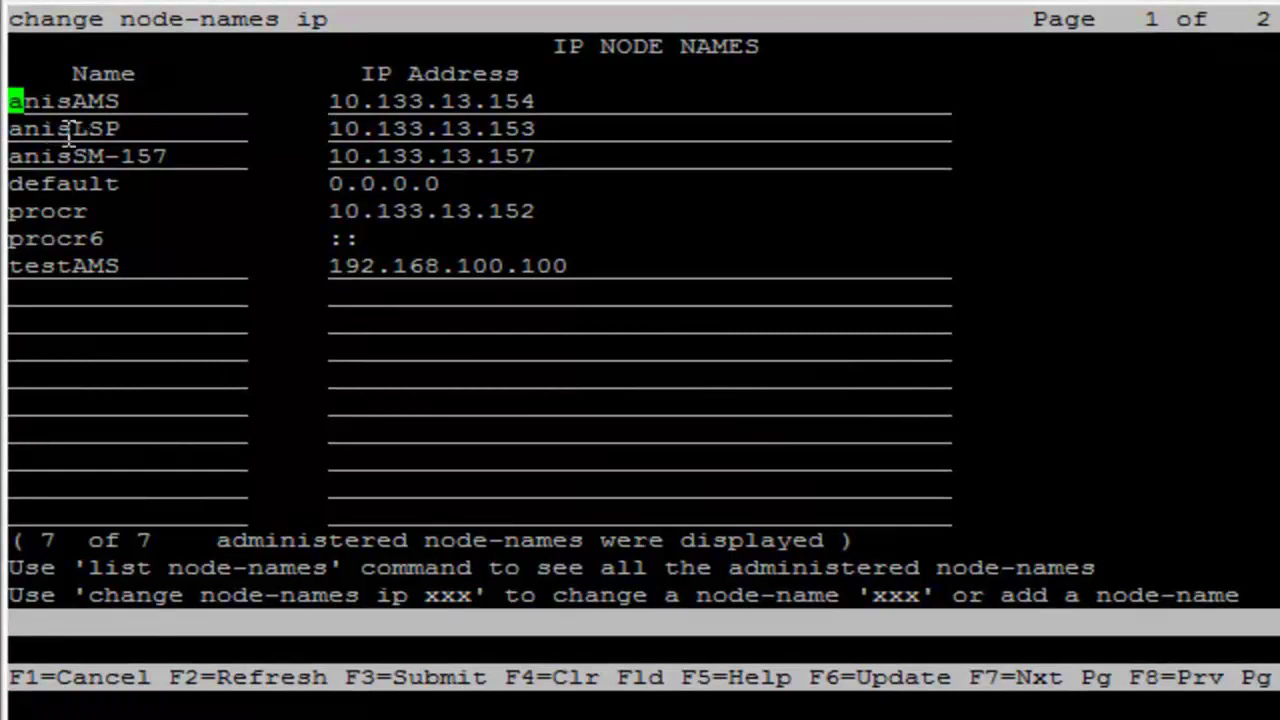
click(135, 128)
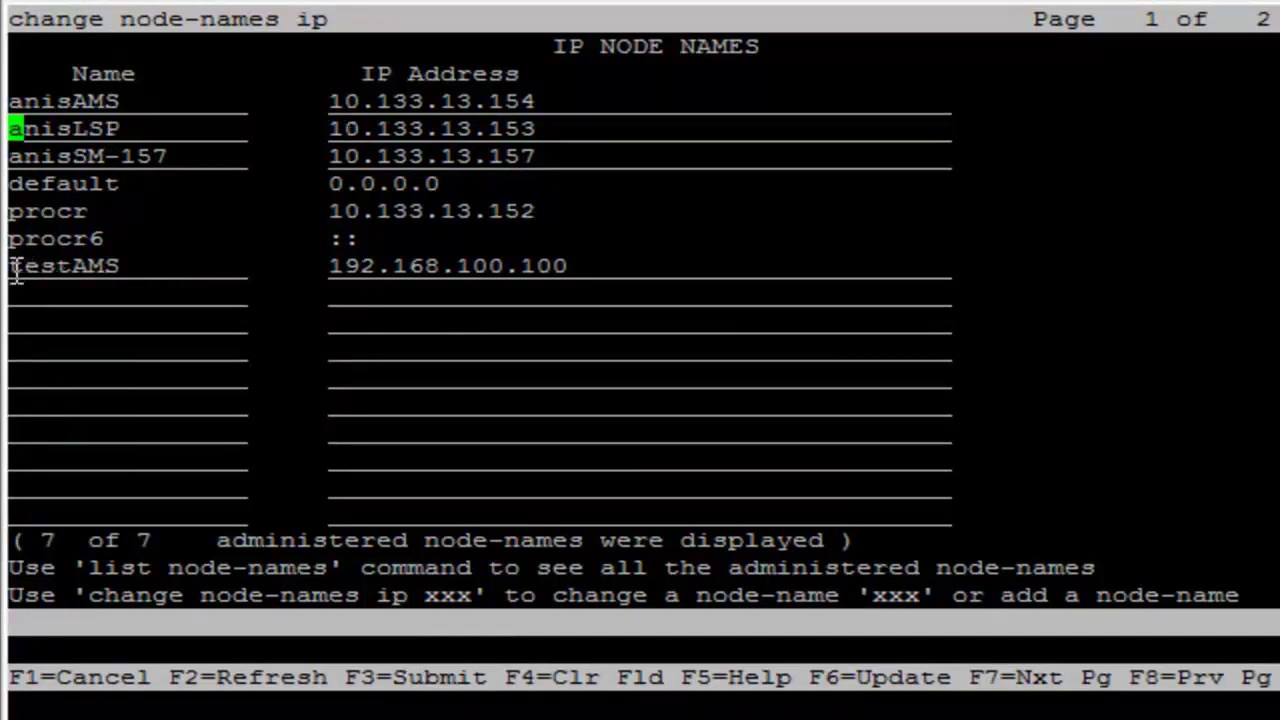
drag(10, 266, 122, 266)
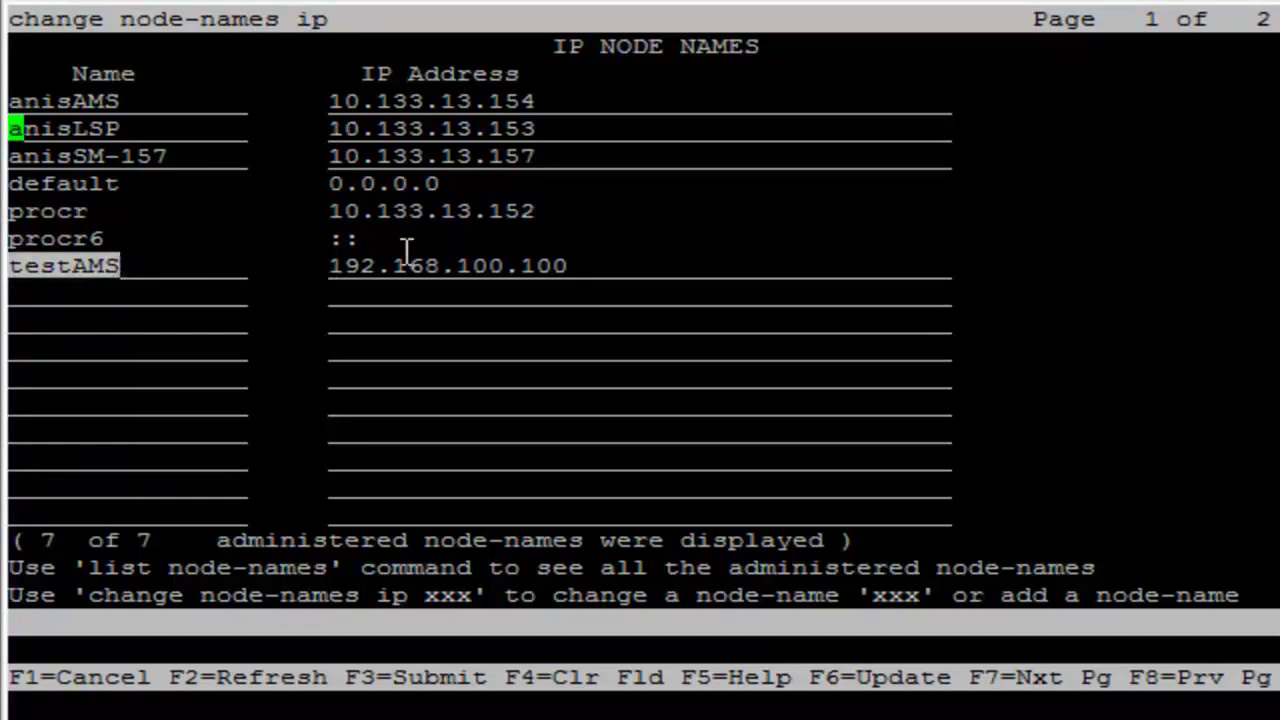
drag(333, 272, 570, 266)
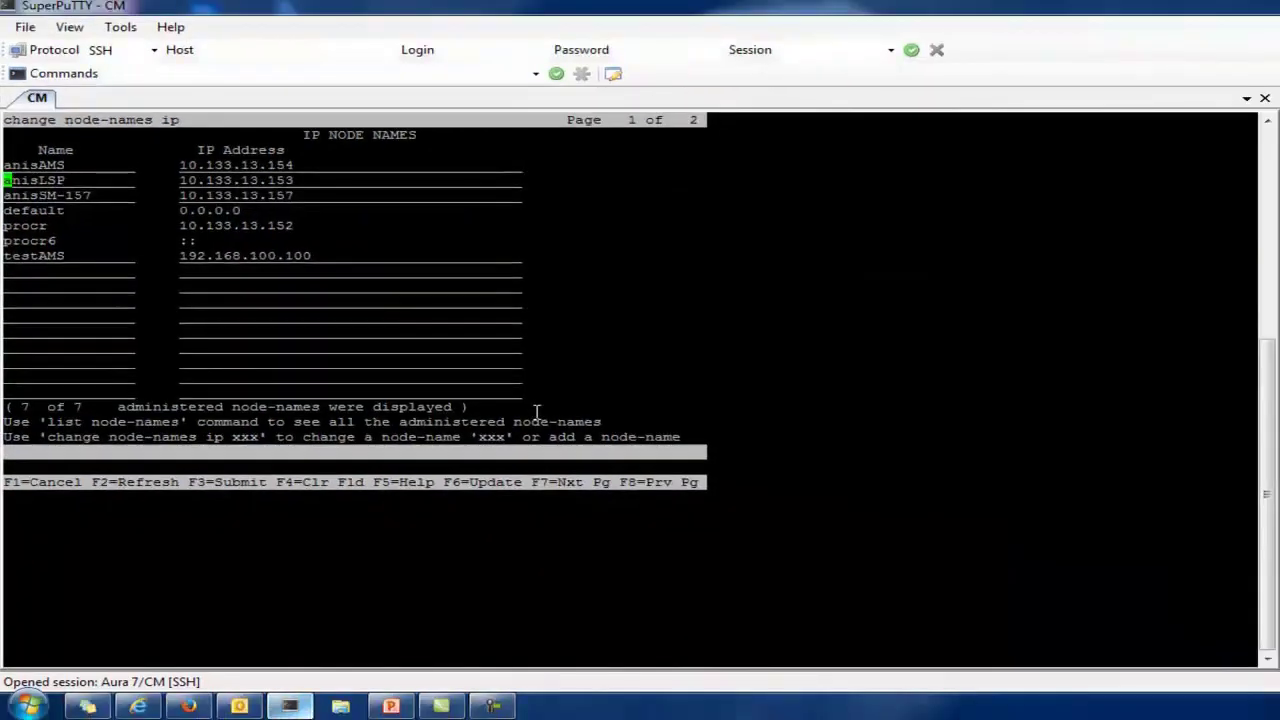
key(Return)
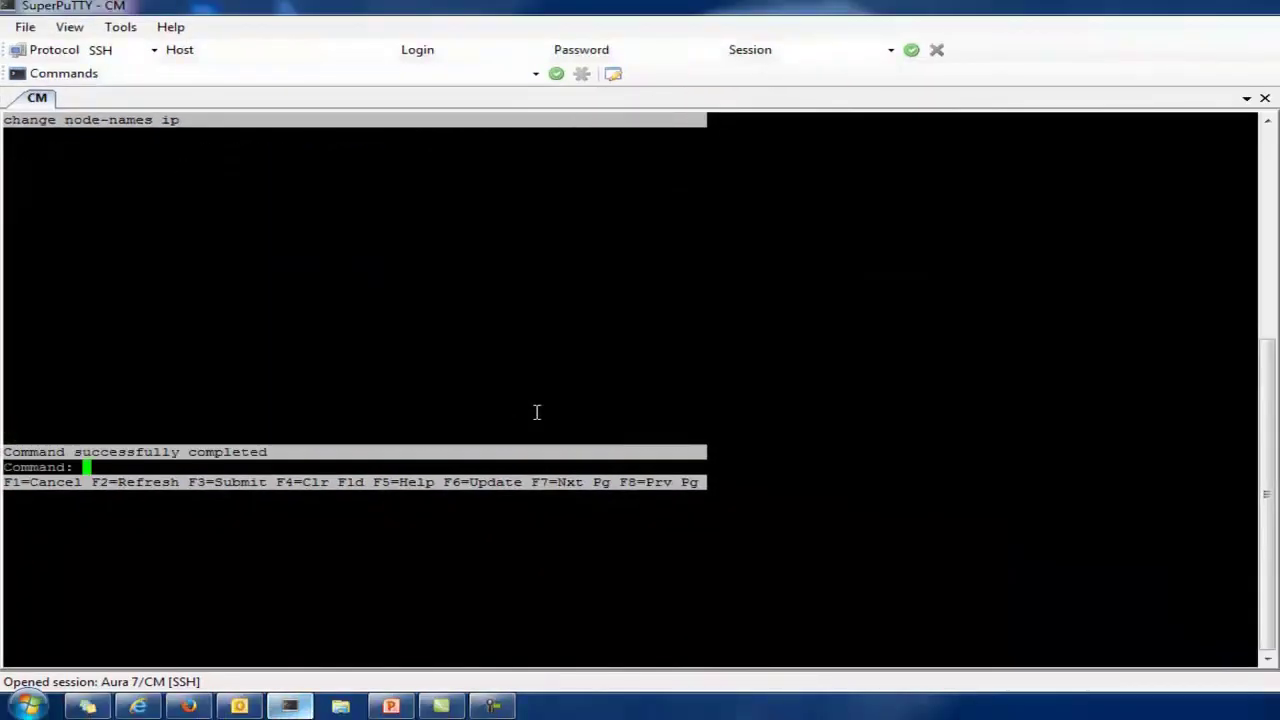
Step: Start signaling group 2 as a SIP group with peer detection set to n
text(add sig )
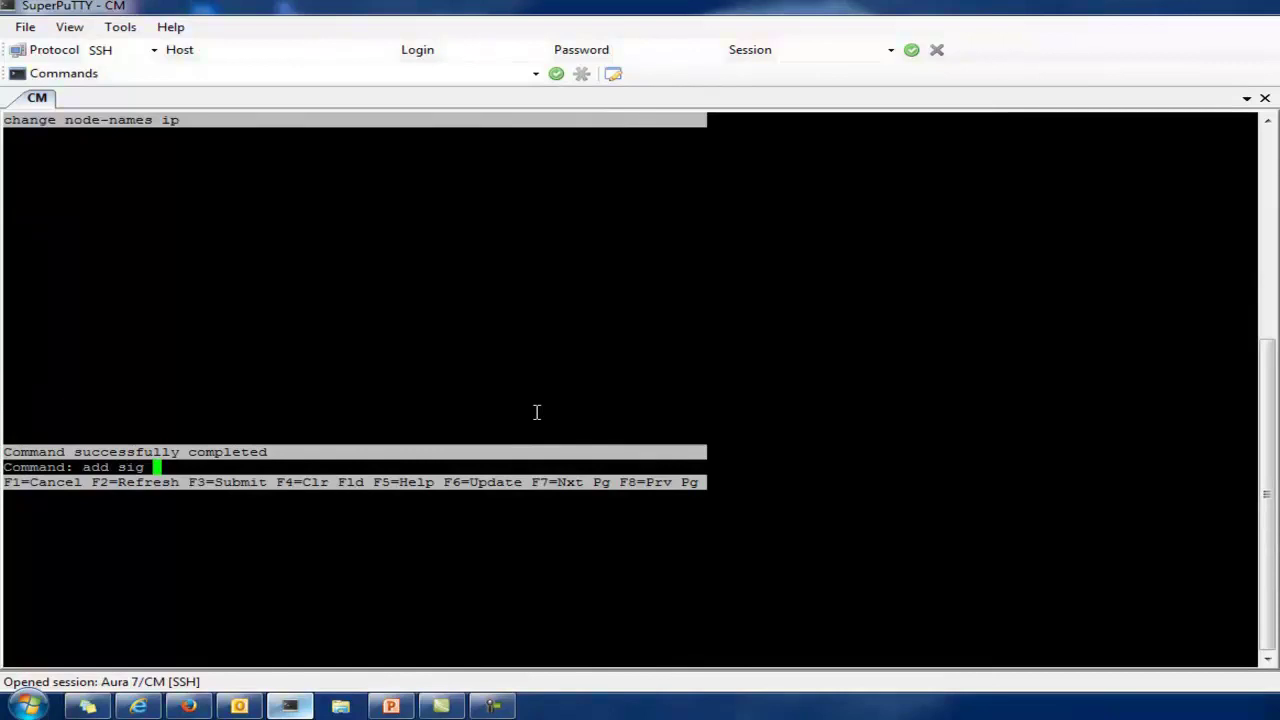
text(2)
key(Return)
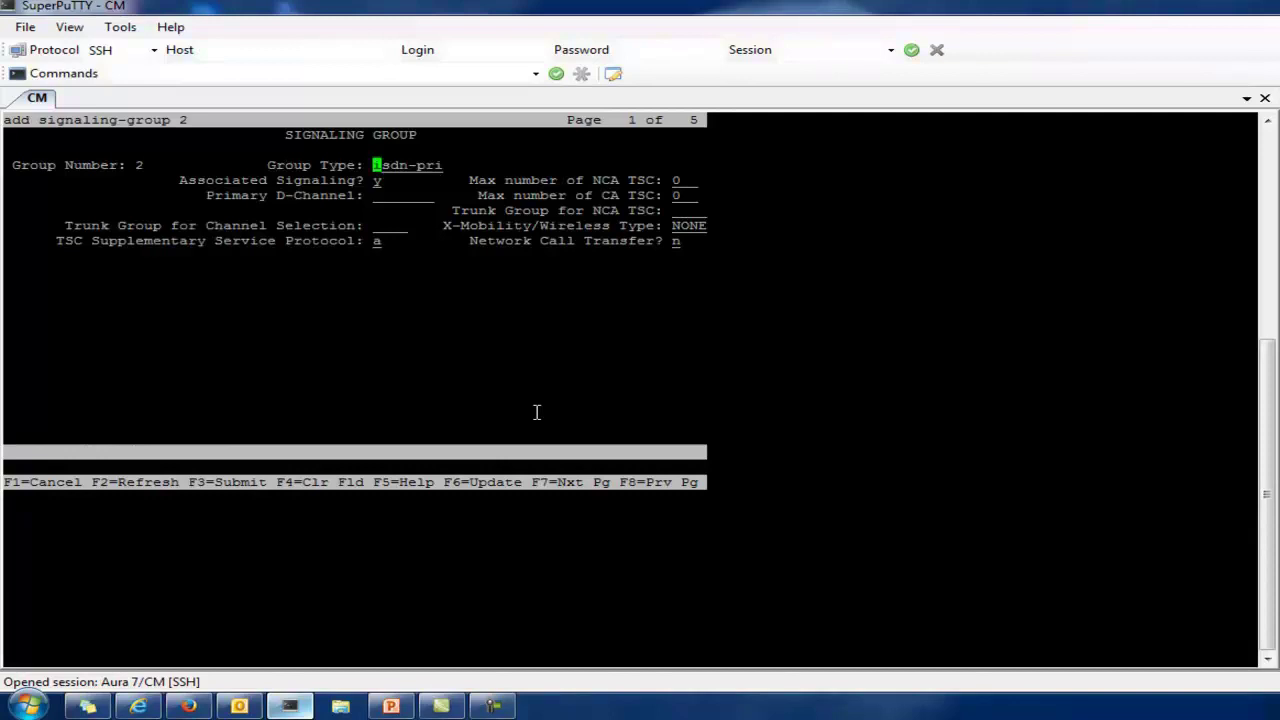
text(sip)
key(Tab)
key(Tab)
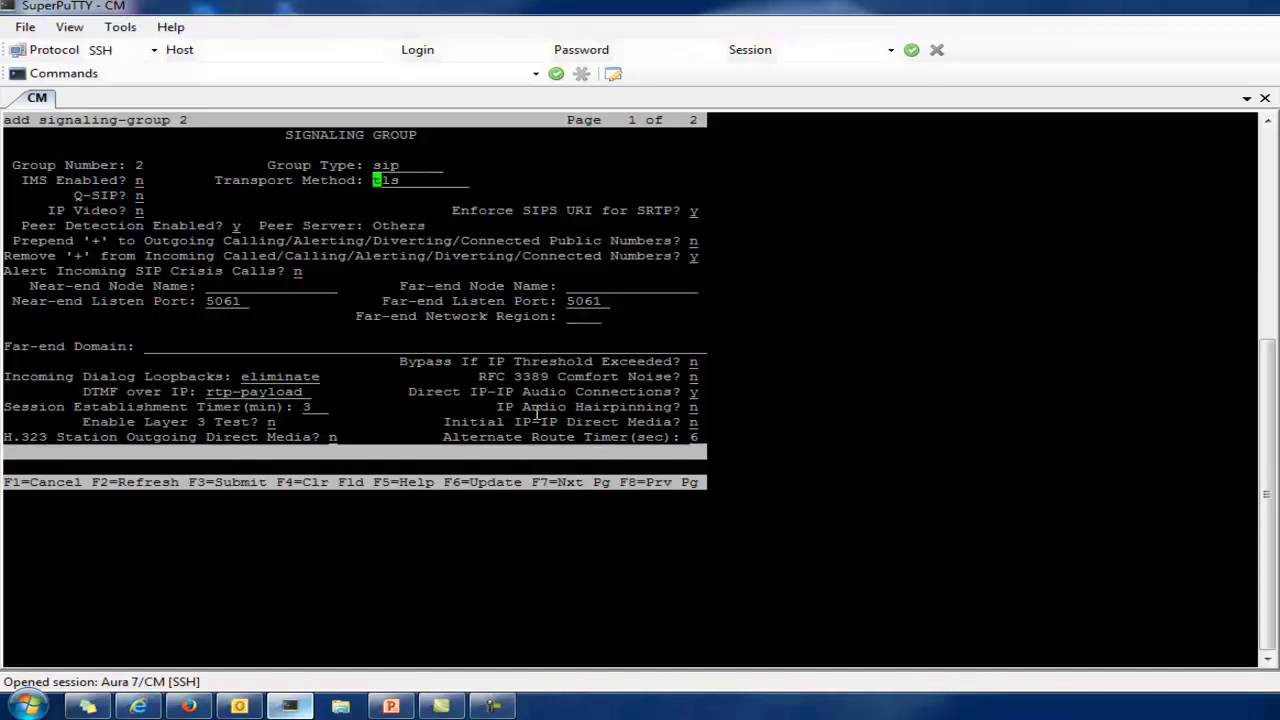
key(Tab)
key(Tab)
key(Tab)
key(Tab)
text(n)
key(Tab)
Step: Set the peer server to AMS and the far-end node to anisAMS
key(F5)
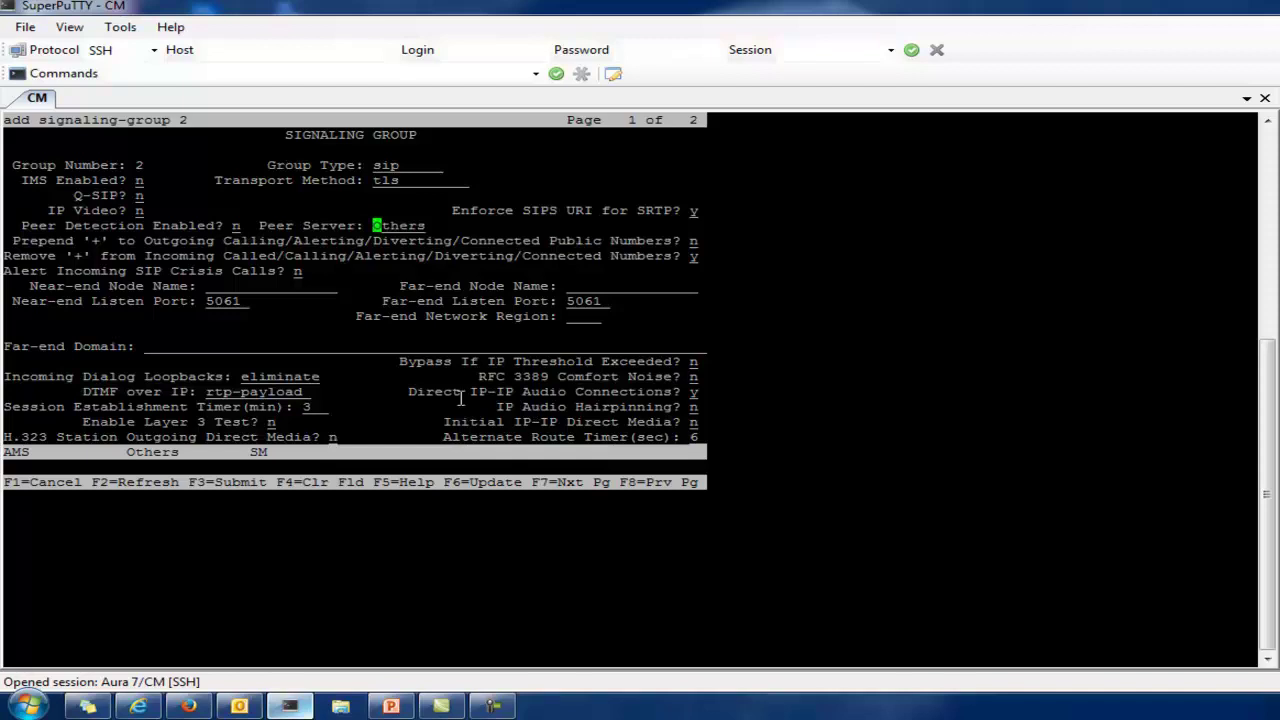
drag(8, 452, 275, 455)
text(AMS)
key(Tab)
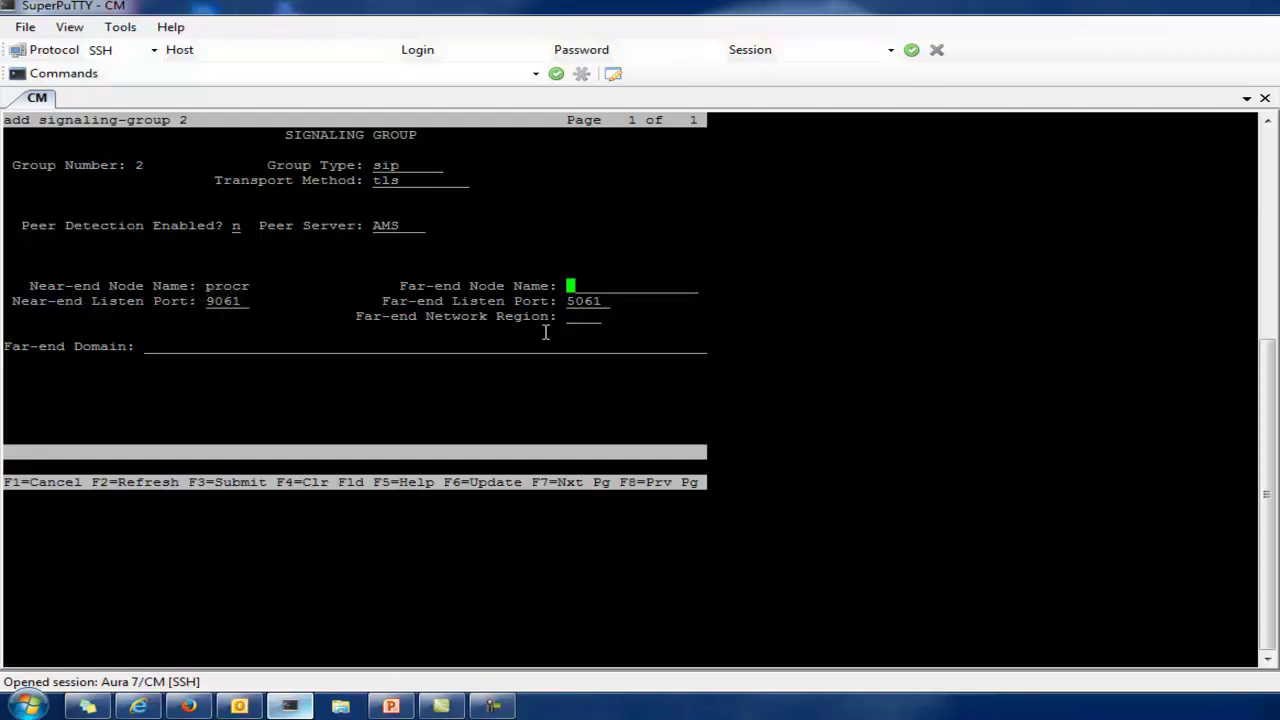
text(anisAMS)
key(Tab)
Step: Set near-end port 9061 and far-end network region 2, then submit the signaling group
text(9)
key(Tab)
key(Tab)
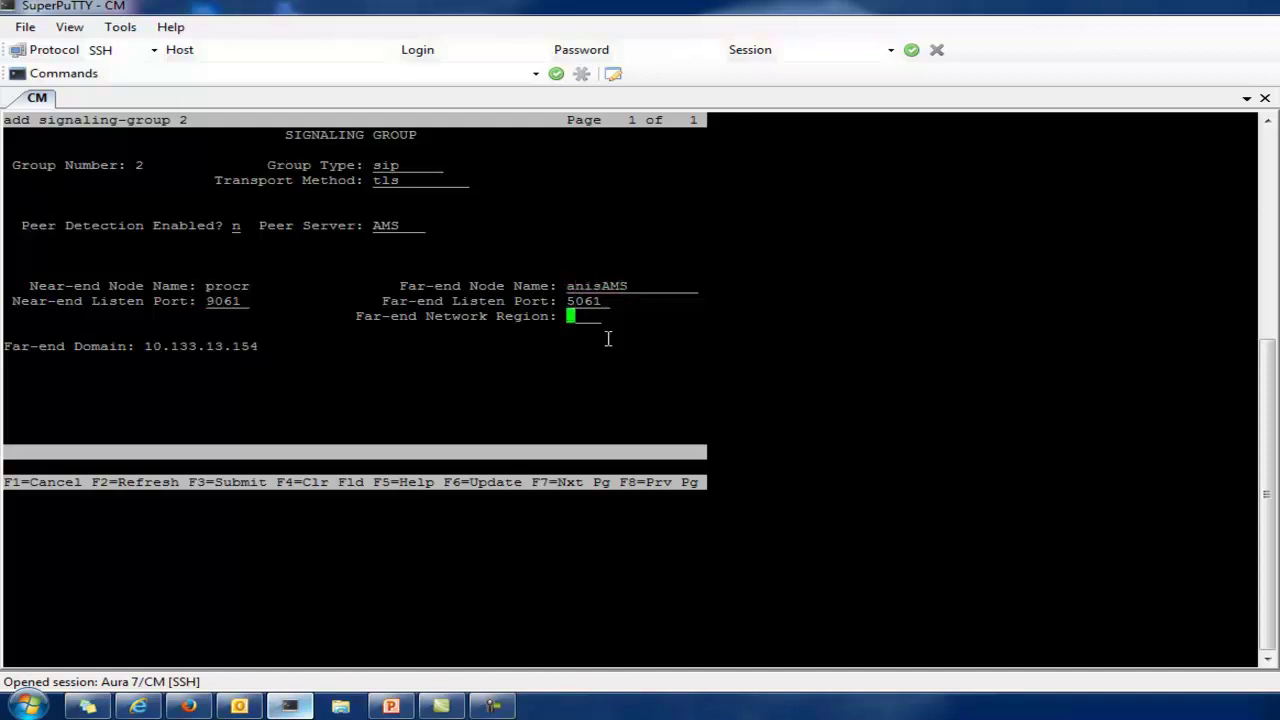
text(2)
key(Tab)
drag(260, 350, 142, 348)
click(155, 368)
key(F3)
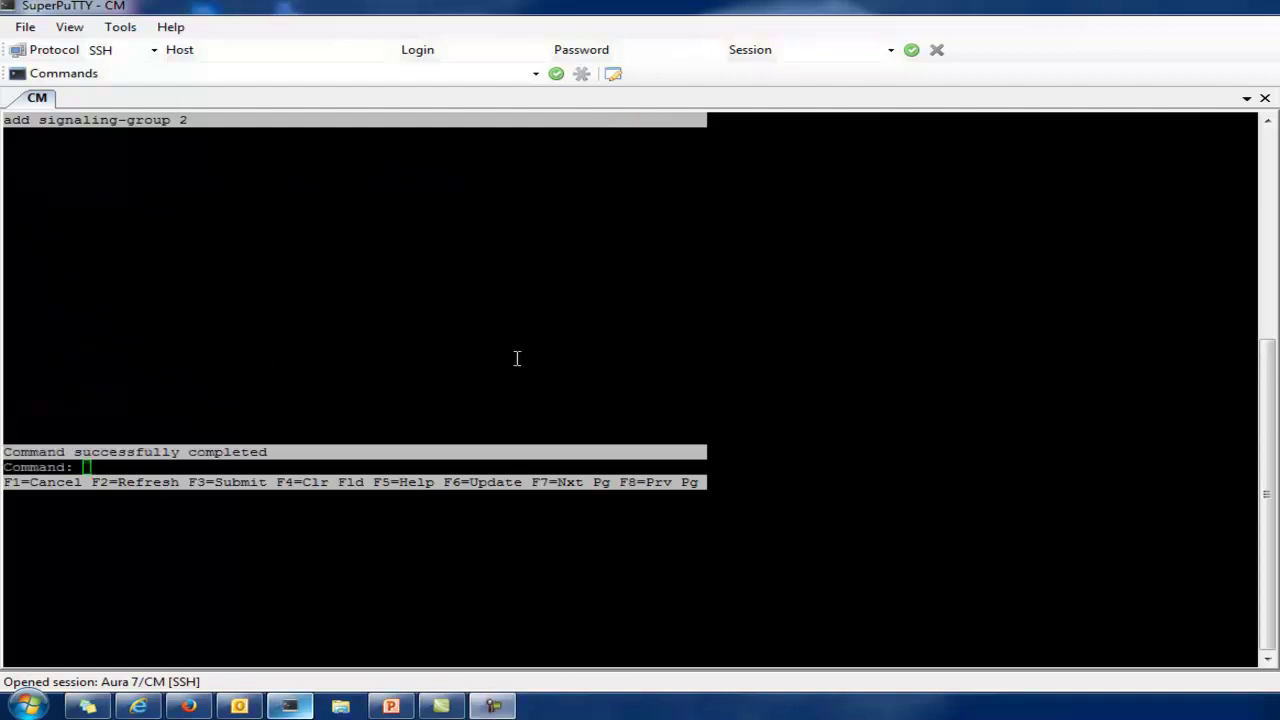
Step: Check signaling group 2's status with 'sta sig 2', then open the next free signaling group form
text(sta )
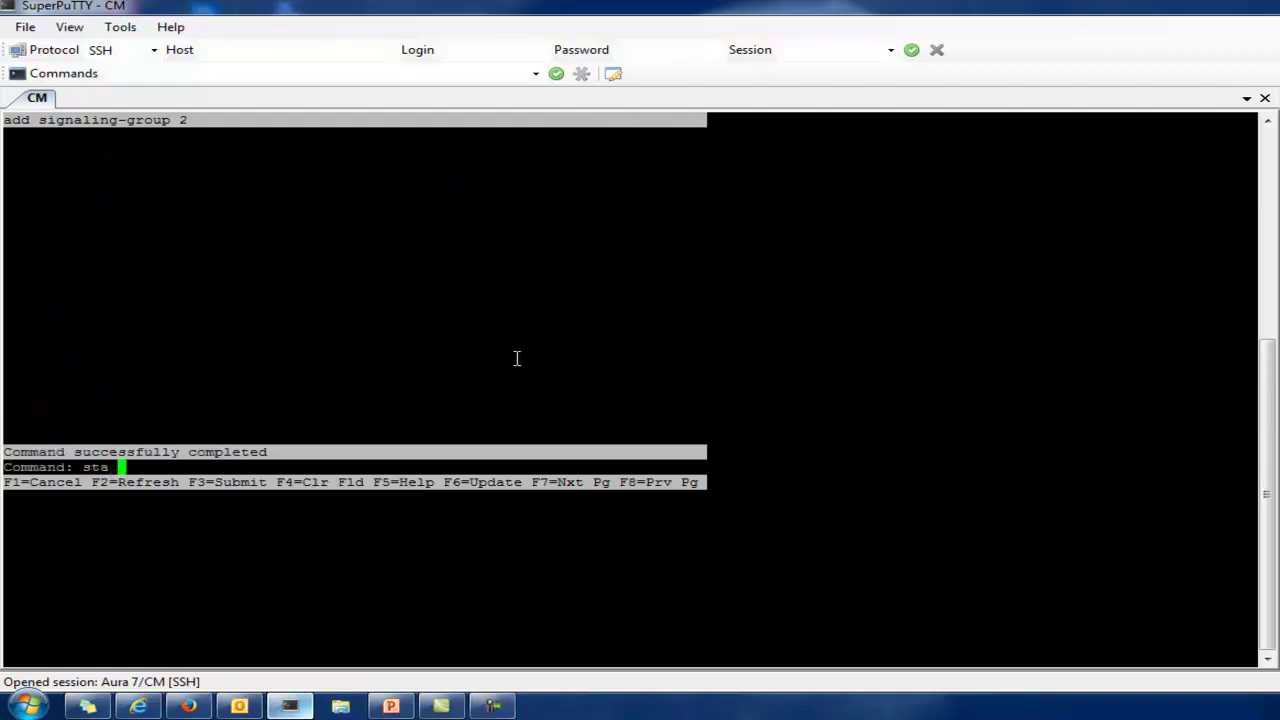
text(sig 2)
key(Return)
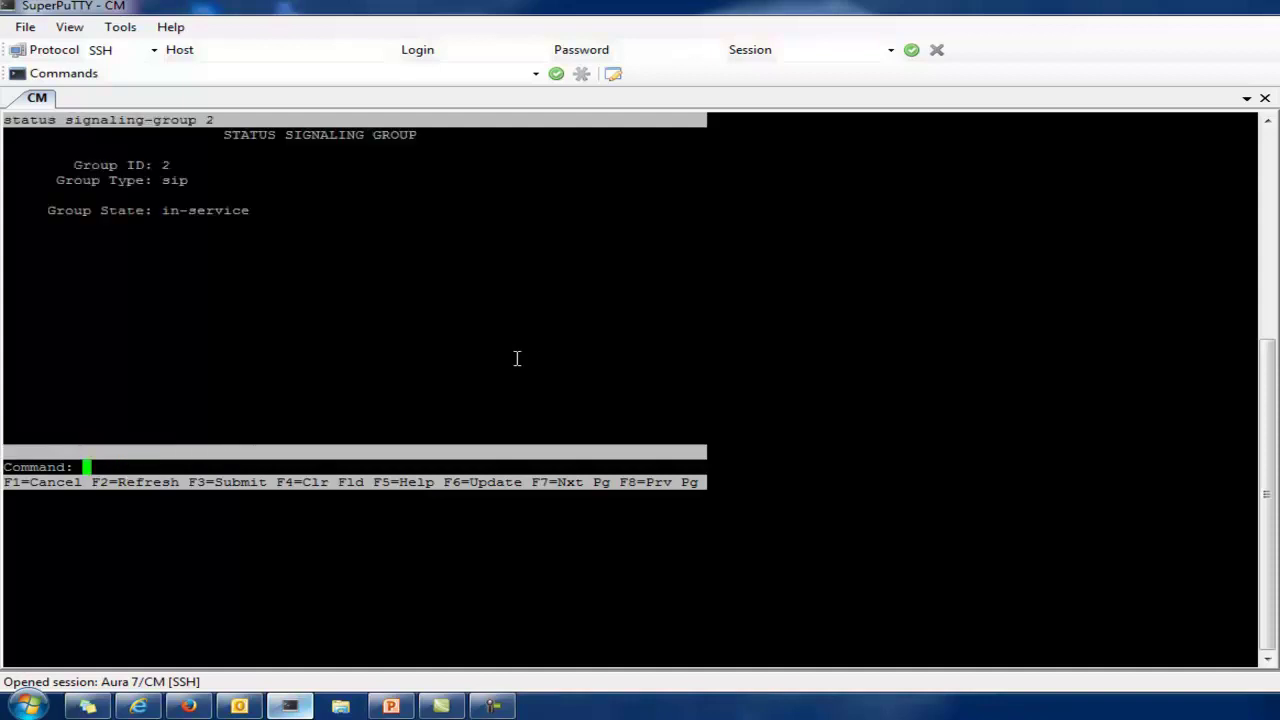
key(F1)
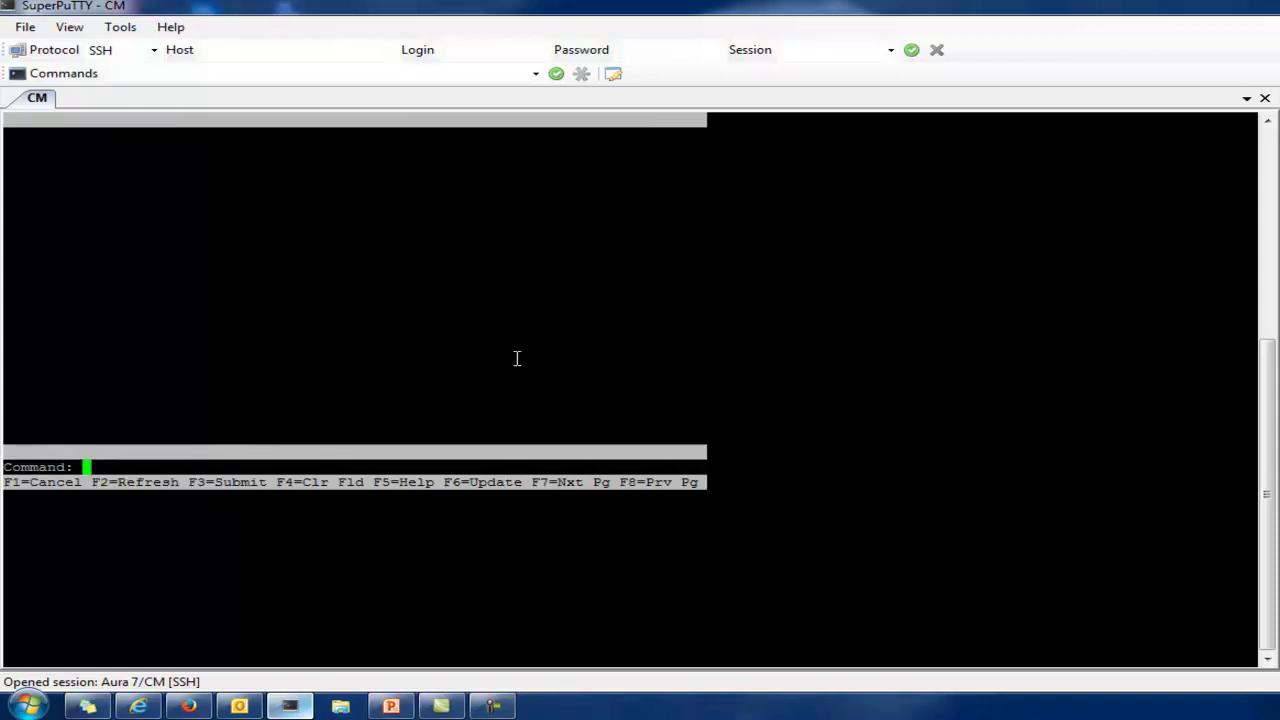
text(add )
text(signaling-group )
text(next)
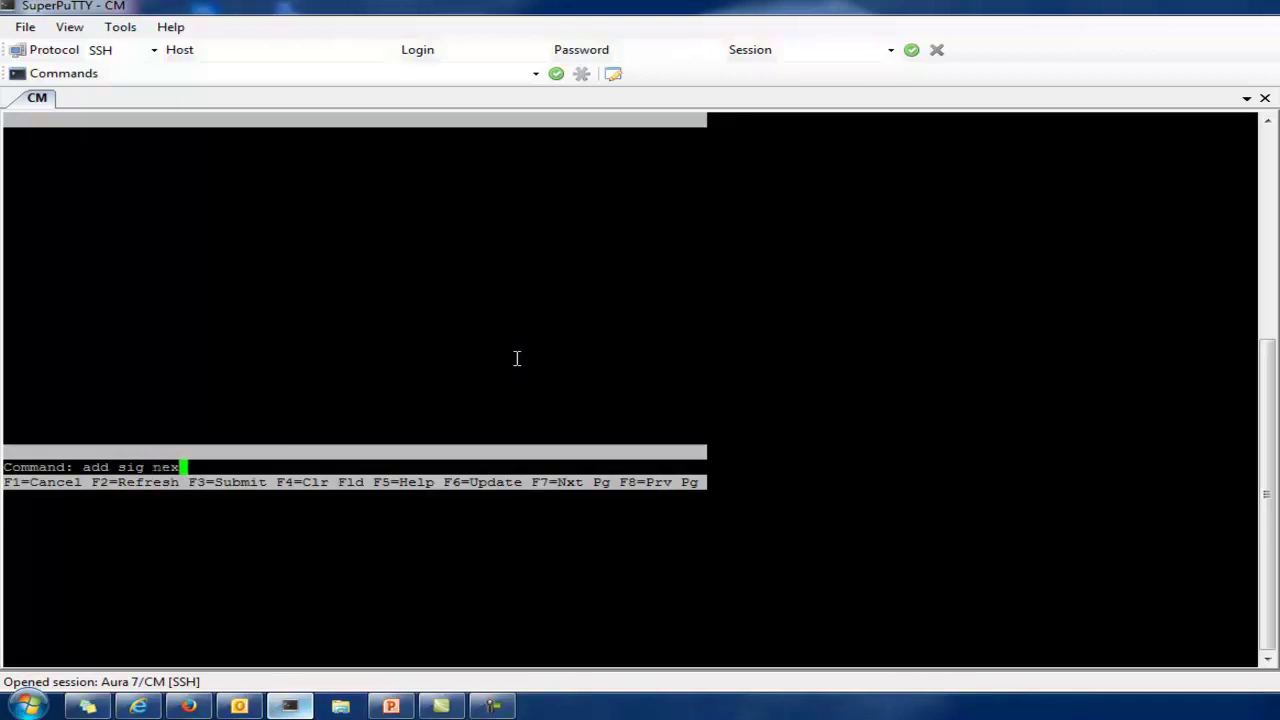
key(Return)
Step: Set signaling group 4 to SIP over TCP transport with peer detection n
text(sip-pri)
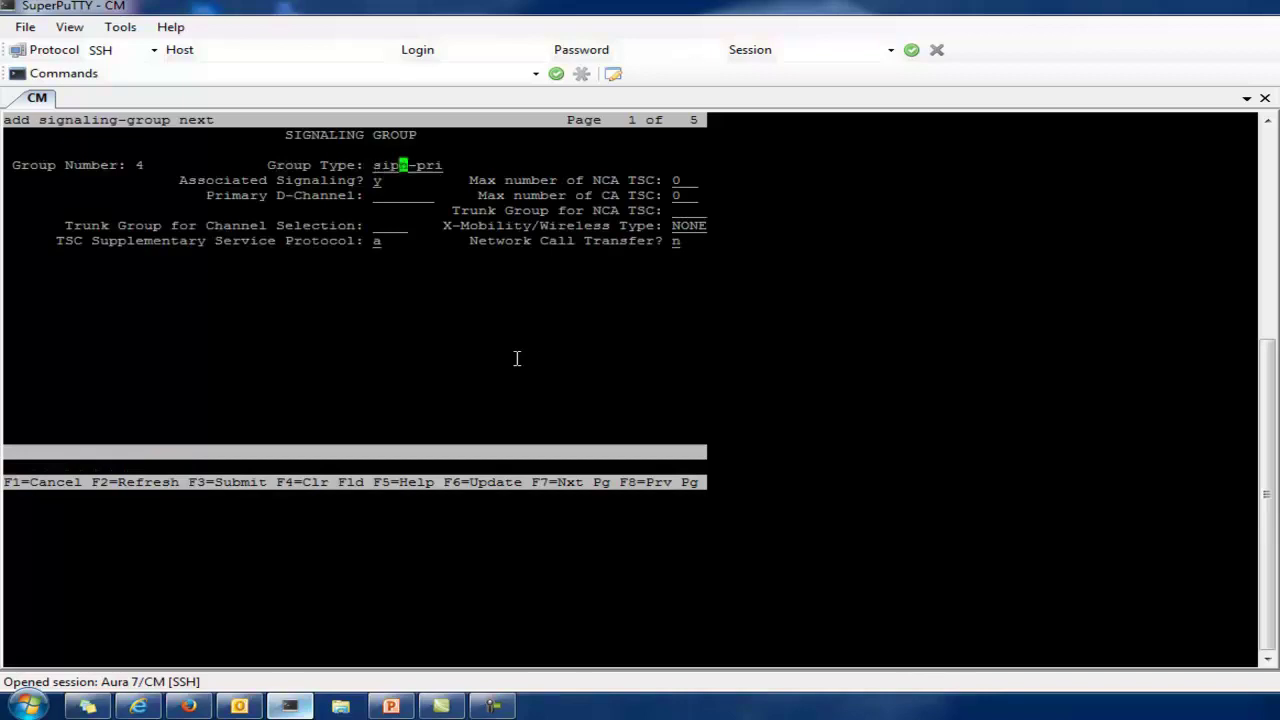
key(Tab)
key(Tab)
text(tcp)
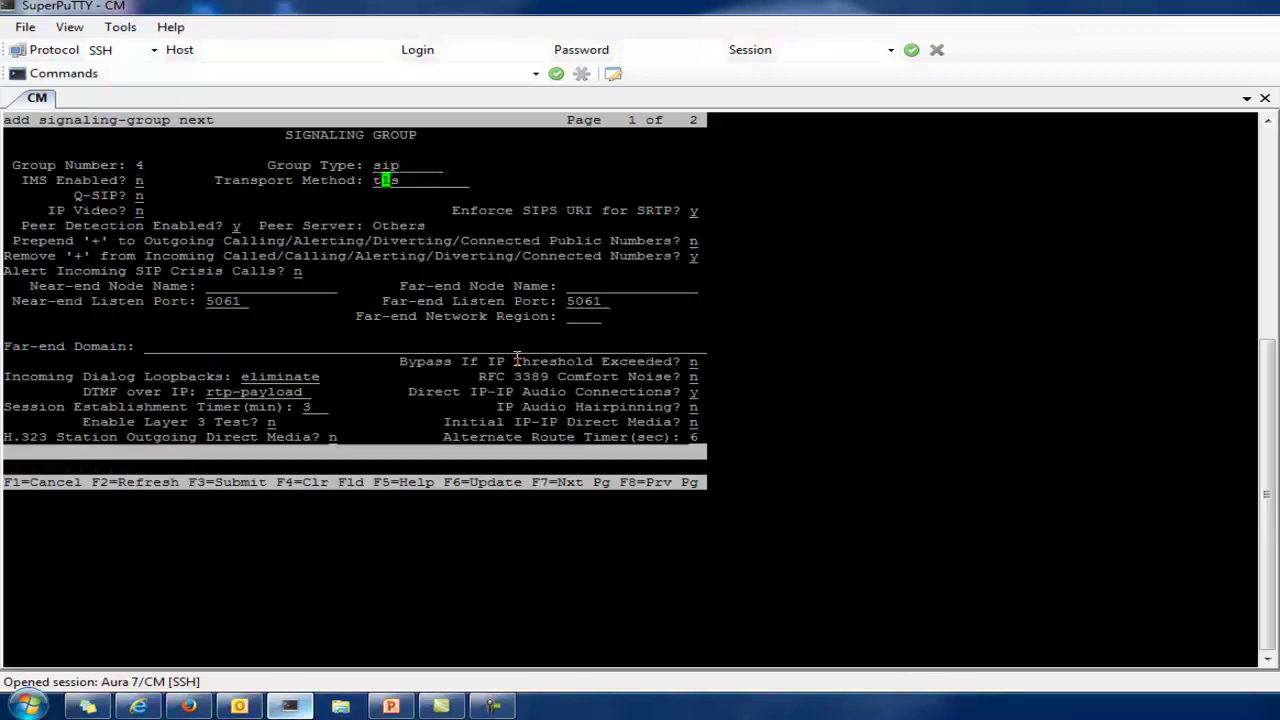
key(Tab)
key(Tab)
key(Tab)
text(n)
Step: Enter peer server AMS, far-end node anisAMS and region 2, then submit
key(Tab)
text(AMS)
key(Tab)
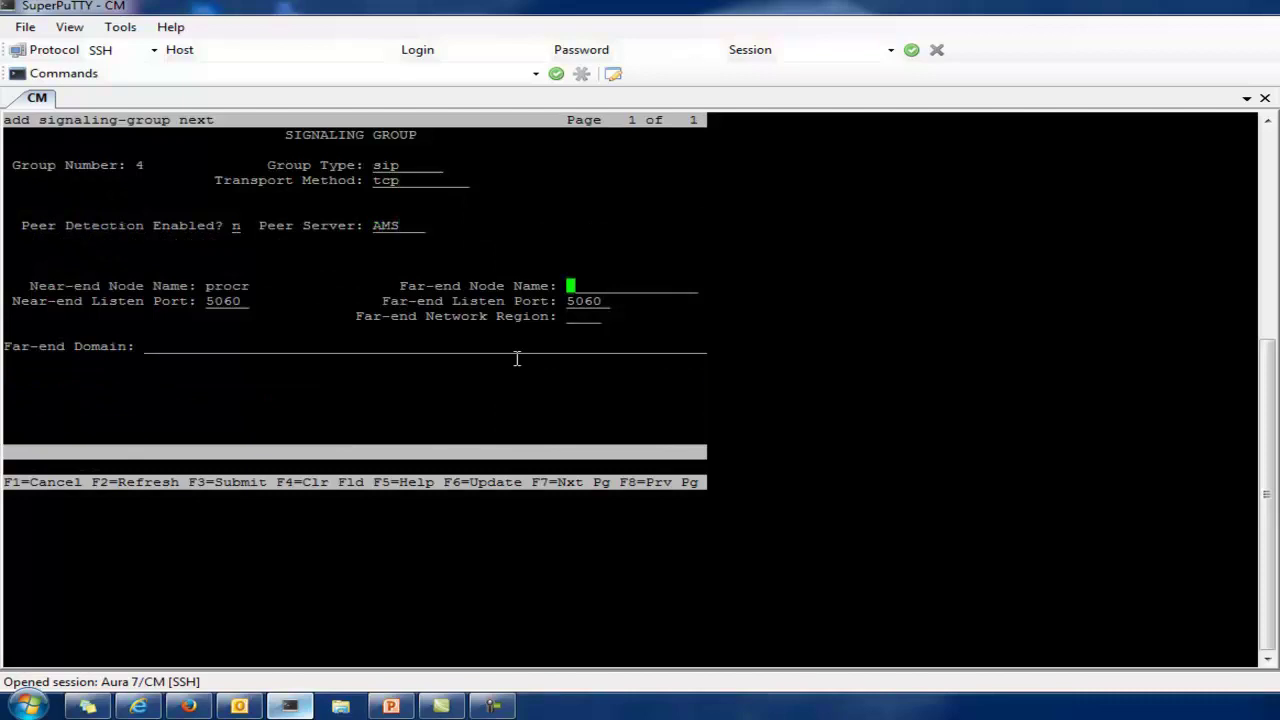
text(anisAMS)
key(Tab)
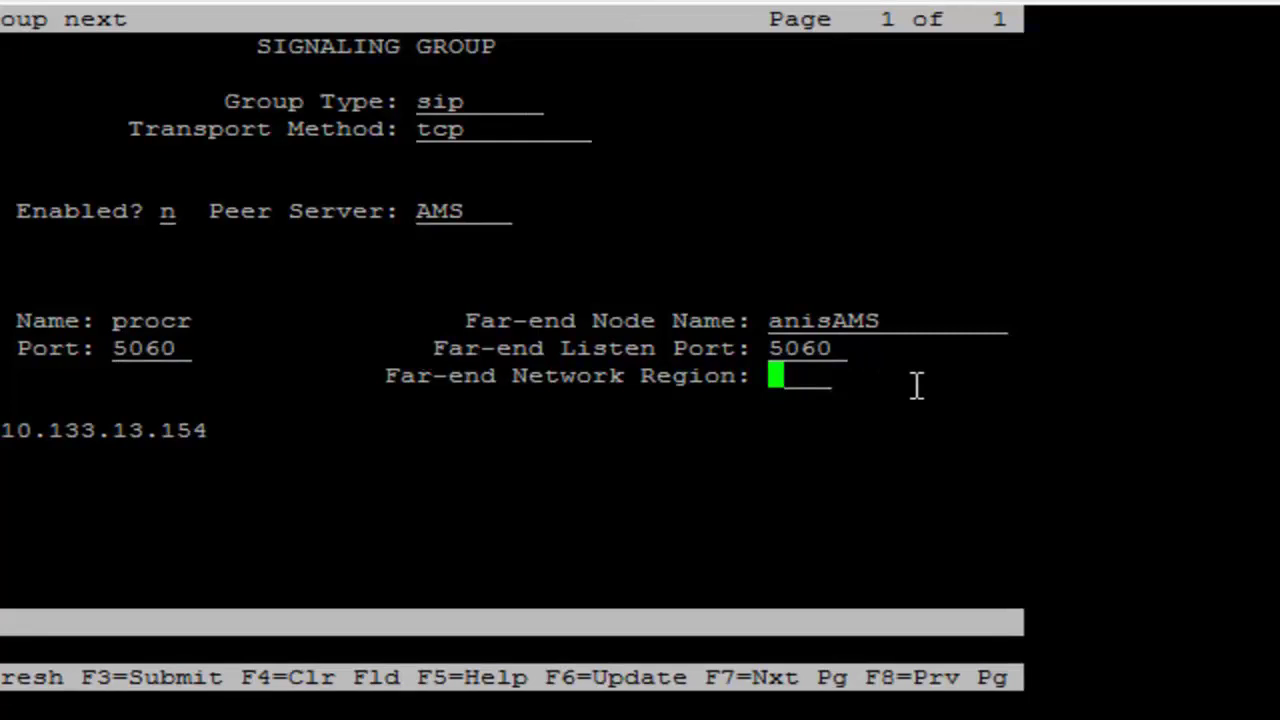
text(2)
key(Tab)
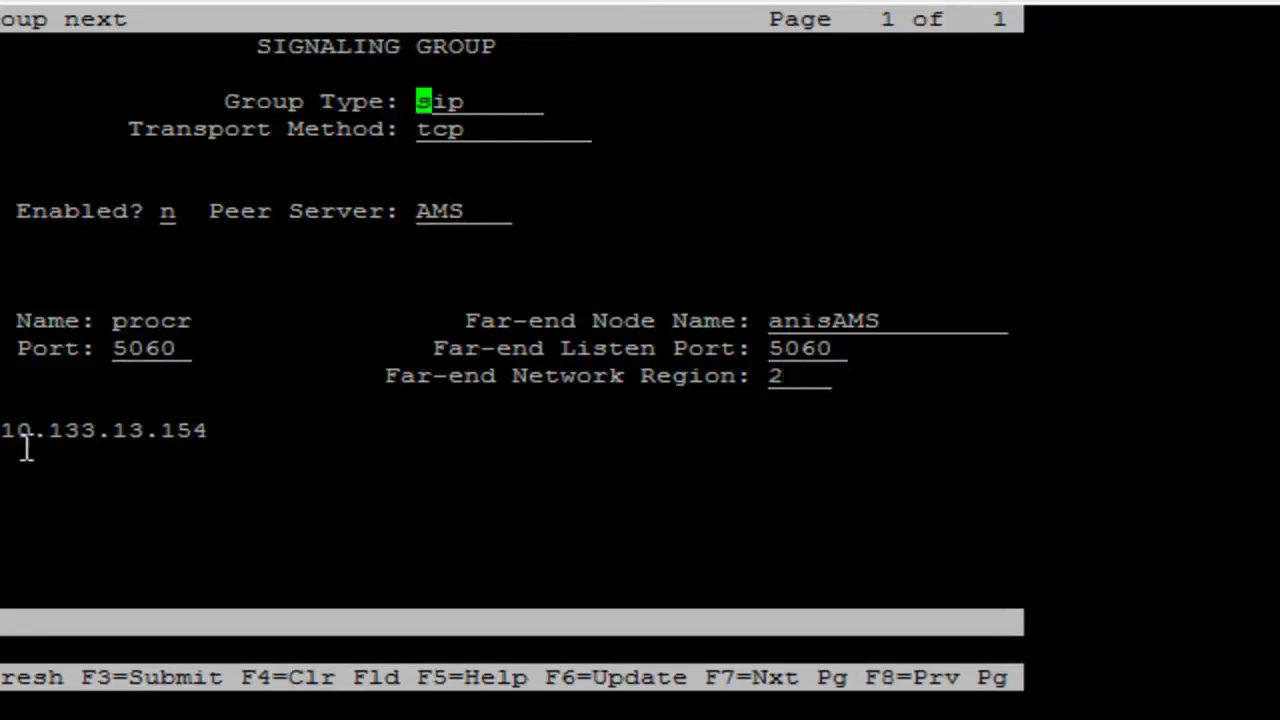
key(F3)
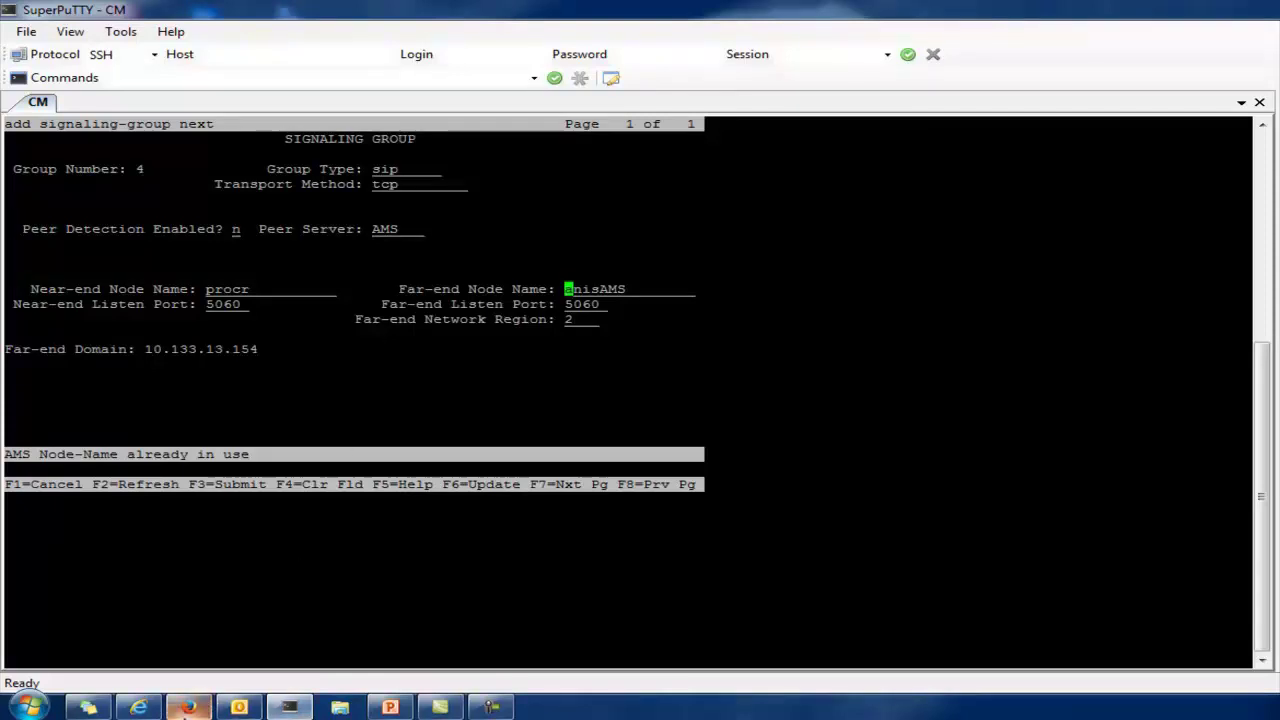
Step: Log in to the Media Server Element Manager with the customer user ID and password
mouse_move(188, 708)
click(223, 674)
click(1051, 216)
text(cust)
key(Tab)
text(*******)
key(Return)
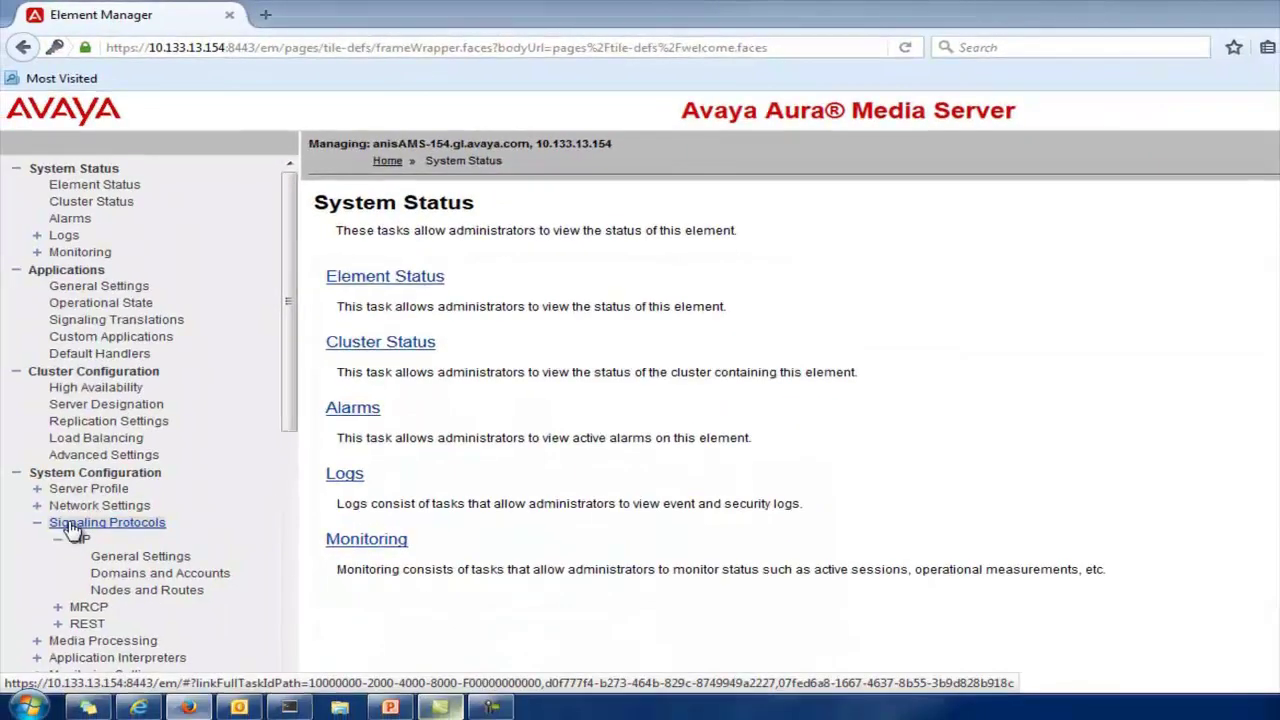
Step: Review the SIP trusted node 10.133.13.152, then cancel the rejected signaling group 4
click(73, 528)
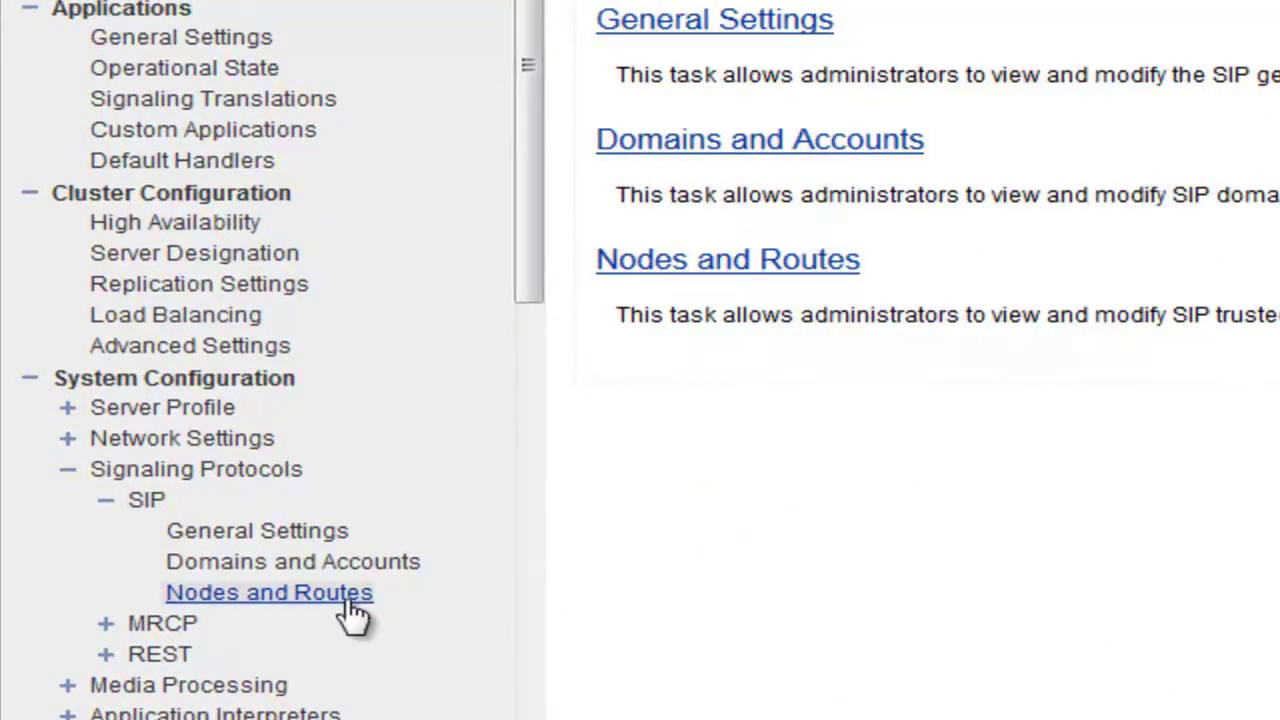
click(820, 259)
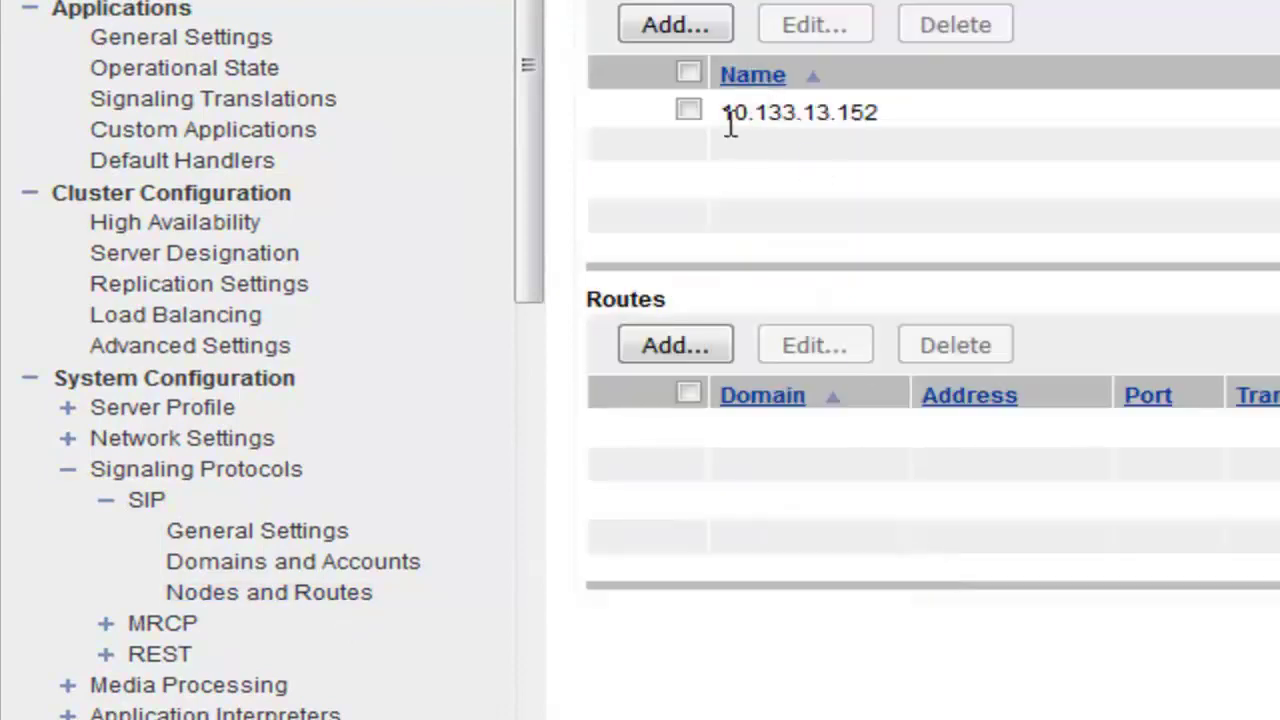
drag(734, 112, 960, 143)
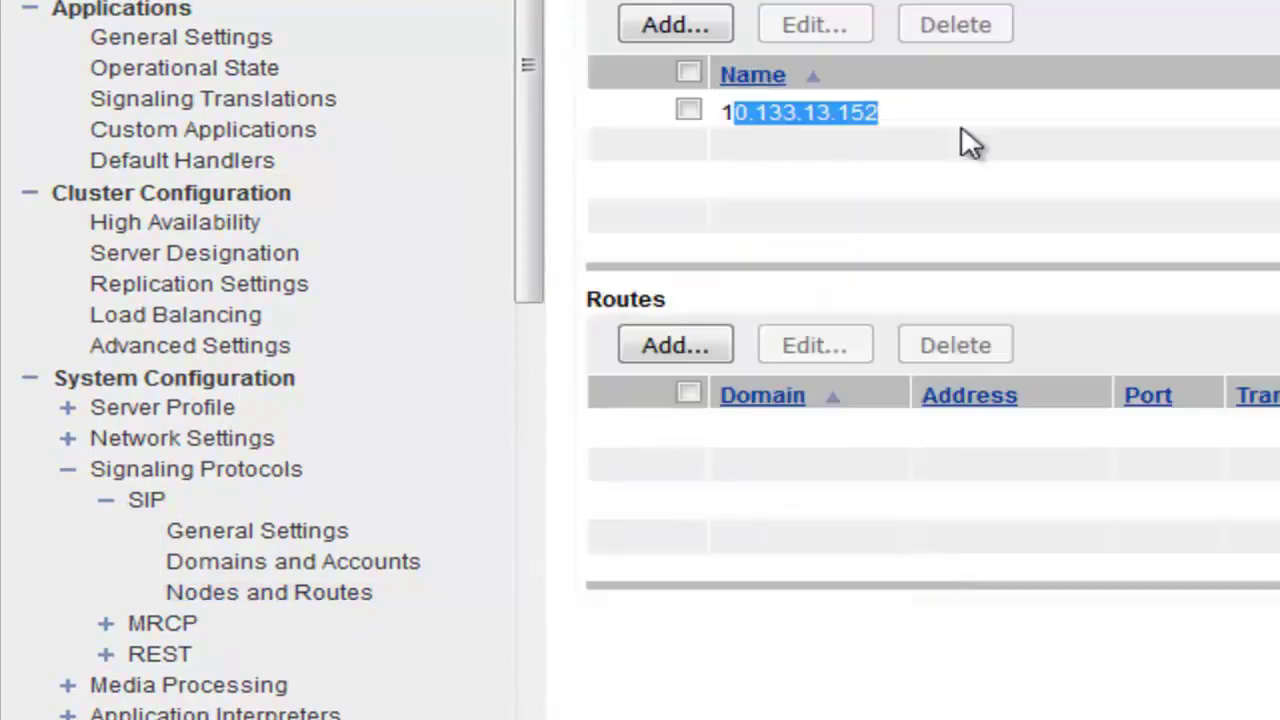
click(869, 177)
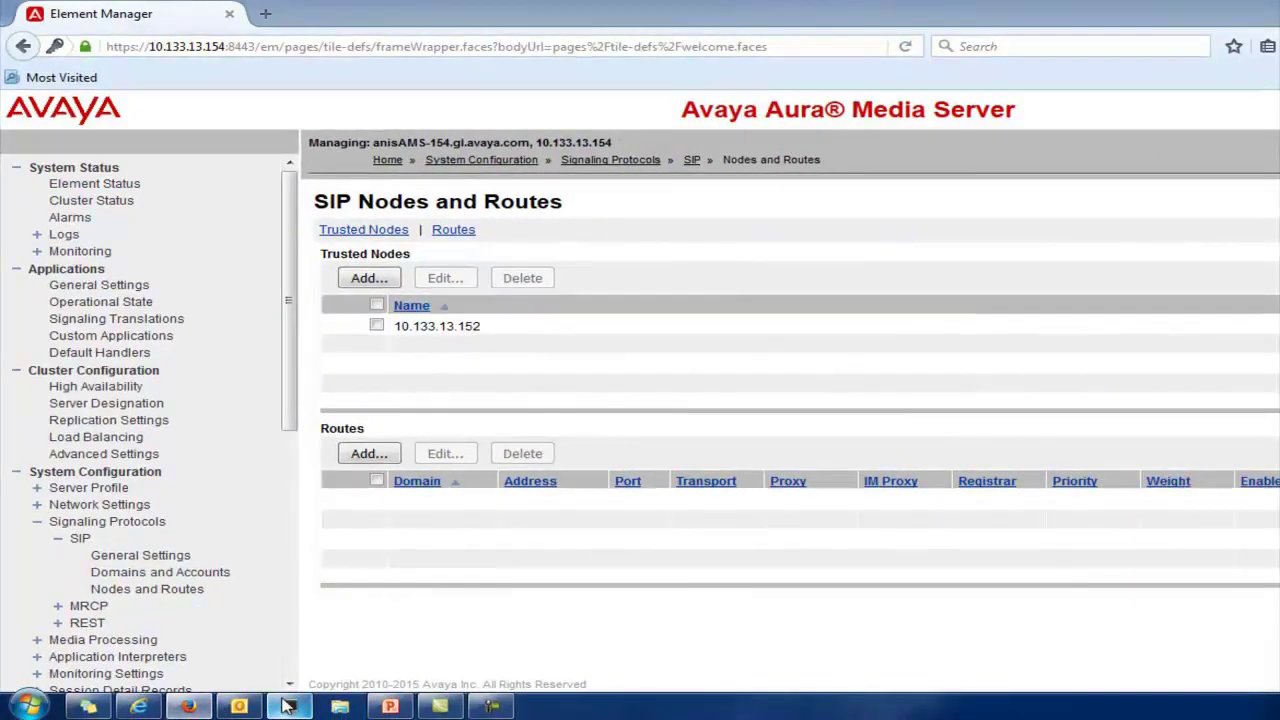
click(289, 706)
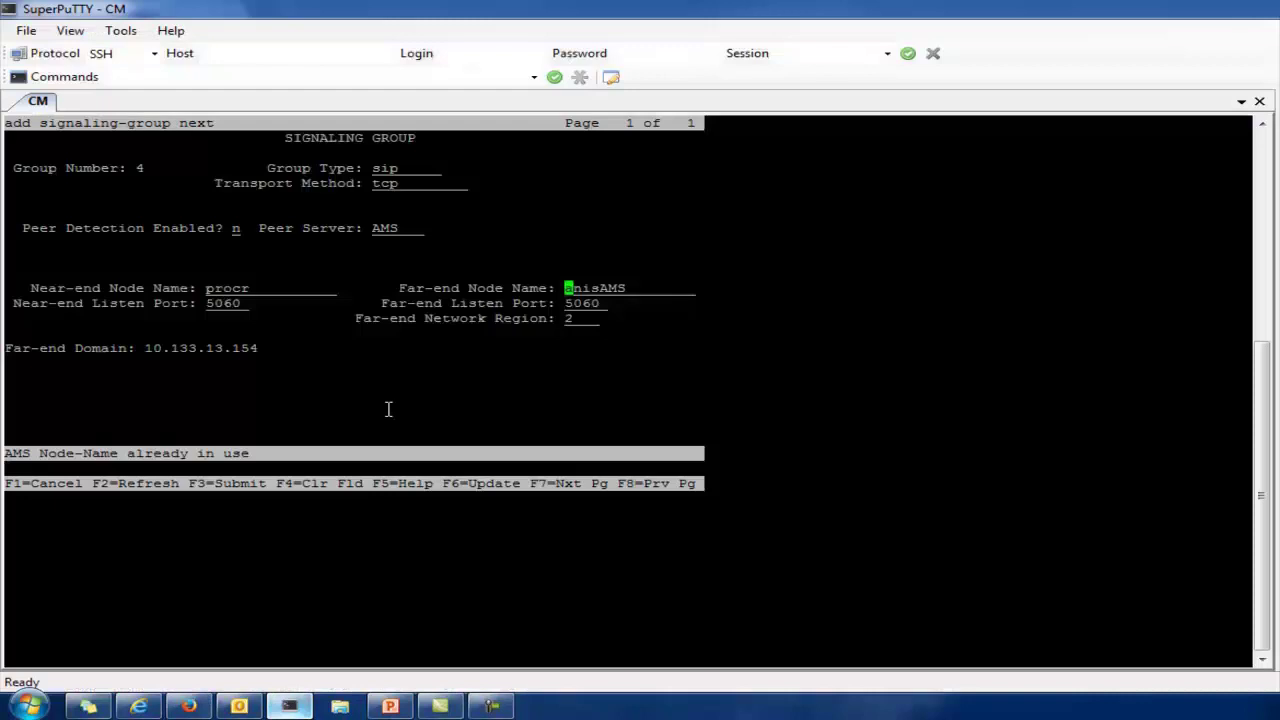
key(F1)
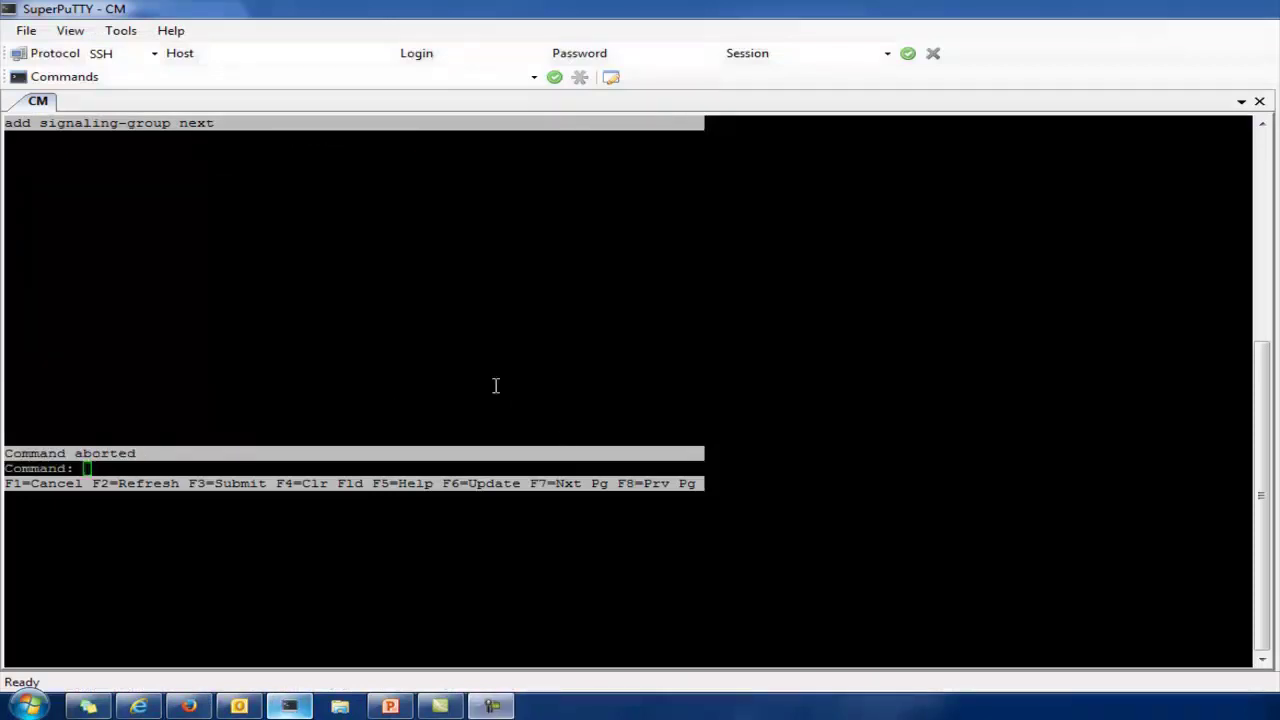
Step: Add media server 1 on signaling group 2 with 50 dedicated VoIP channel licenses
text(add media-server 1)
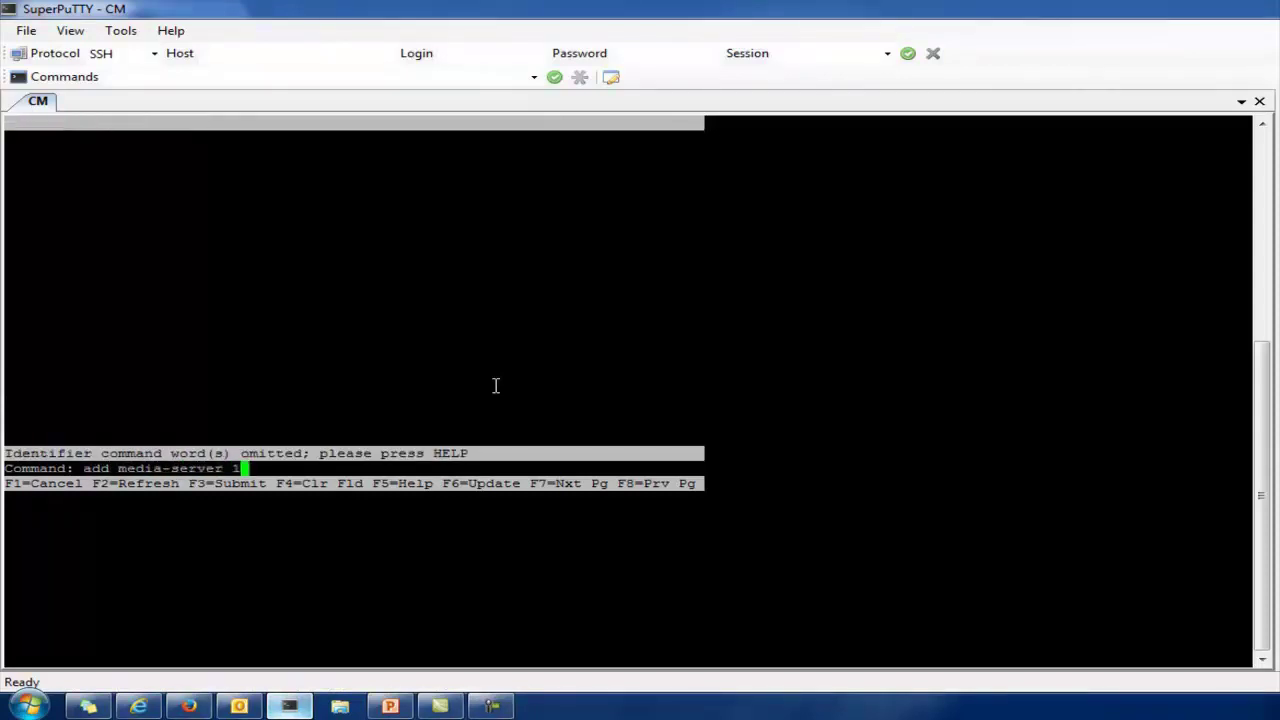
key(Return)
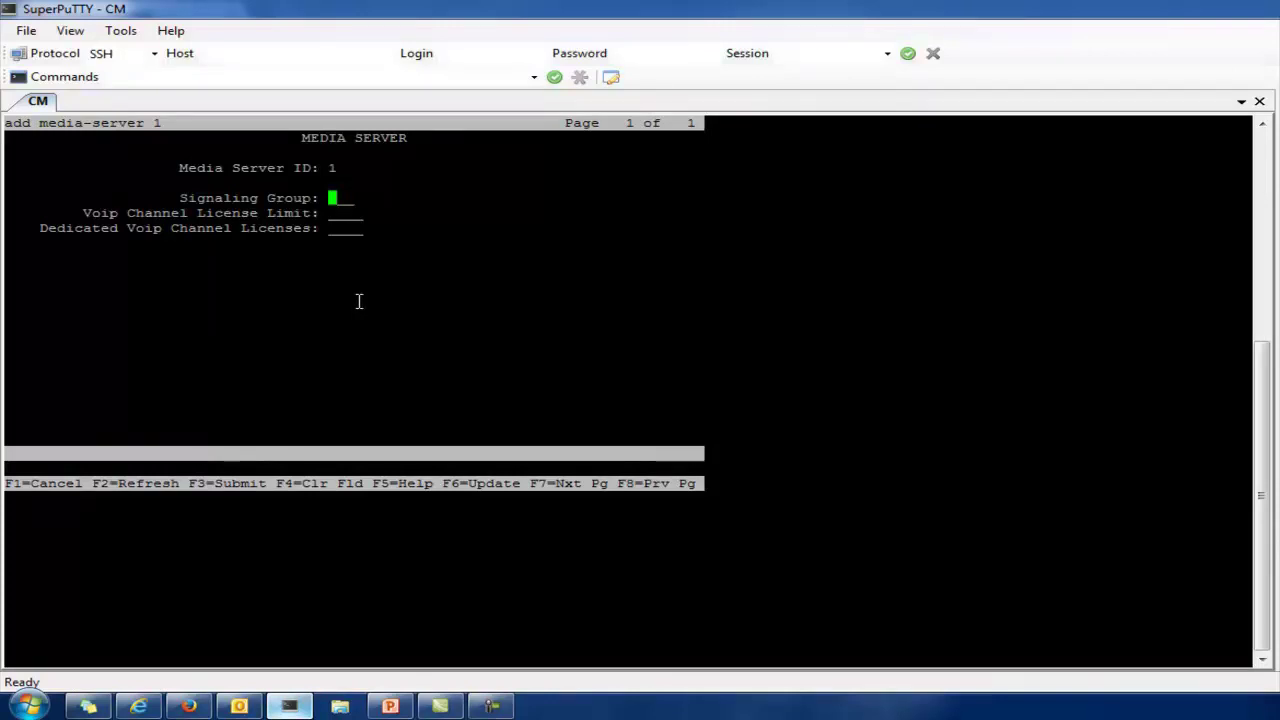
text(2)
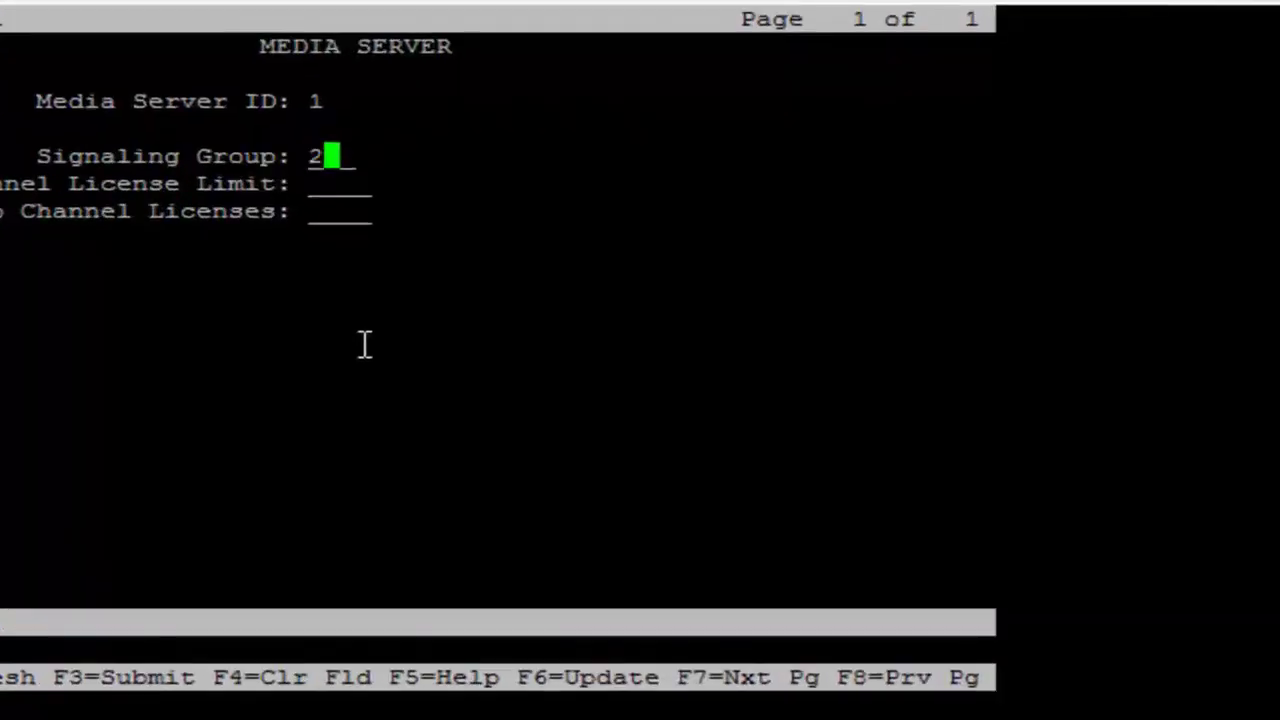
key(Tab)
key(Tab)
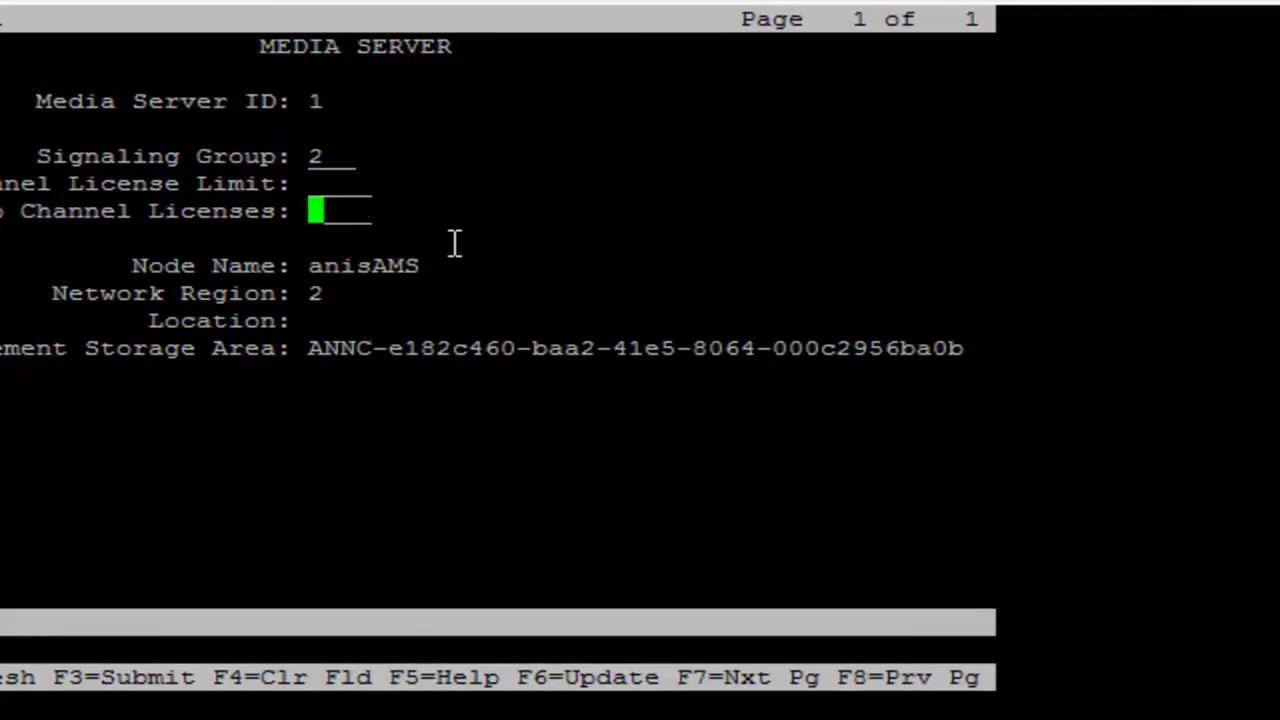
text(50)
key(Tab)
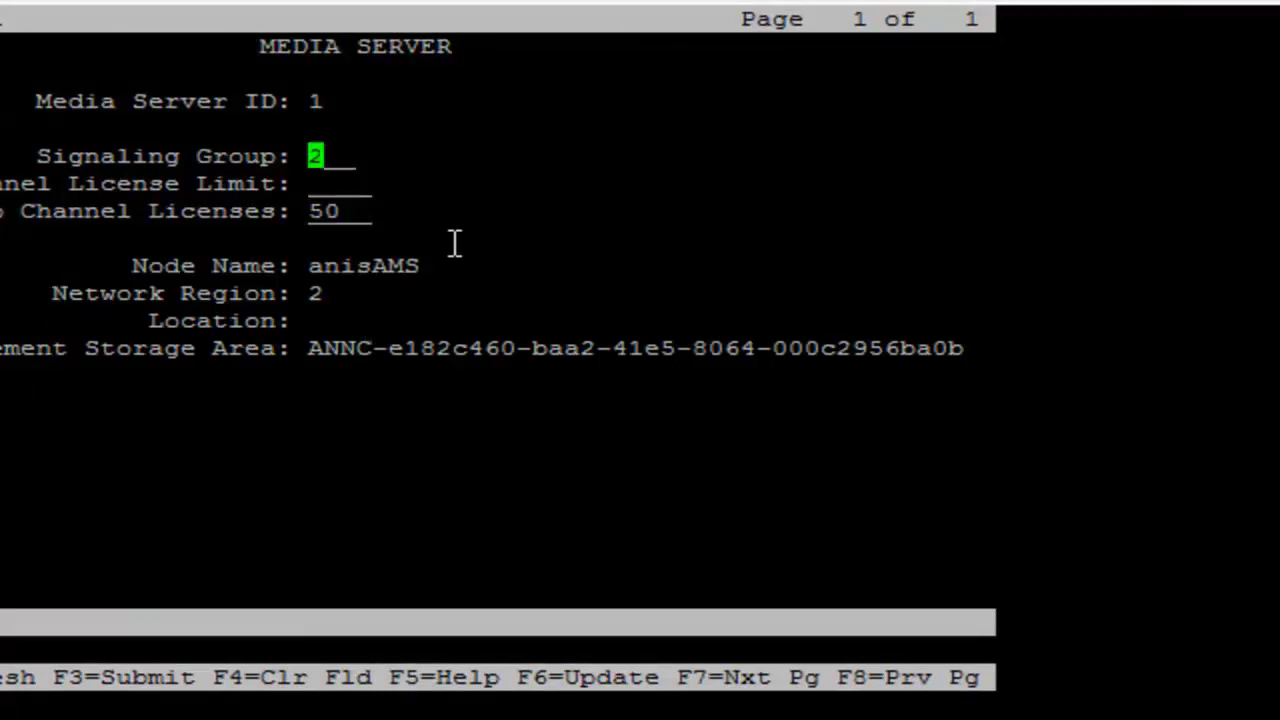
drag(118, 265, 851, 348)
click(659, 404)
drag(316, 345, 975, 355)
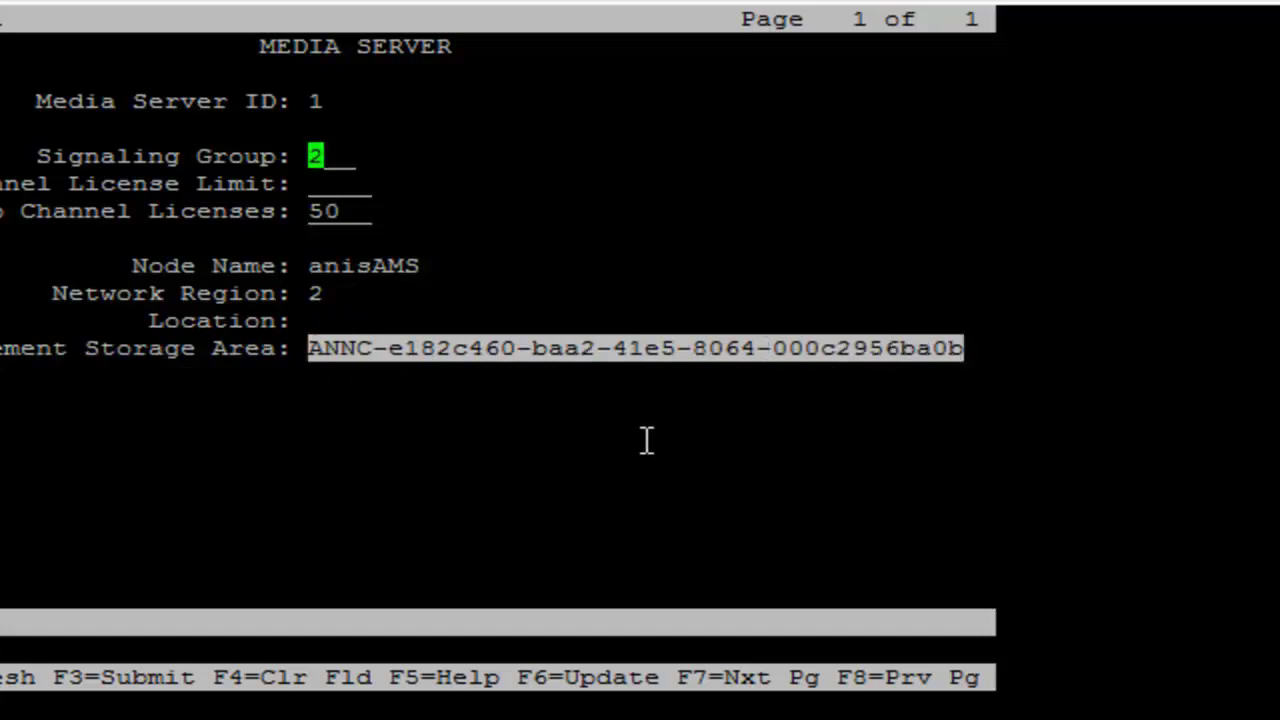
click(235, 441)
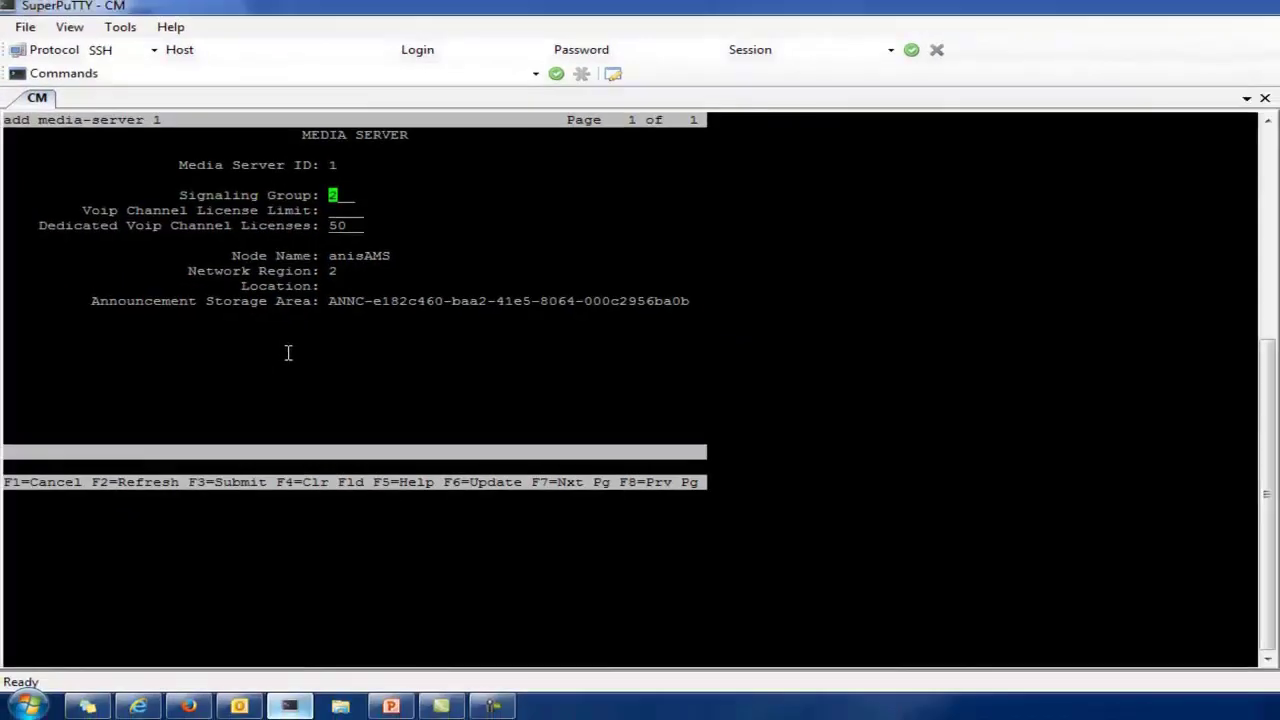
key(F3)
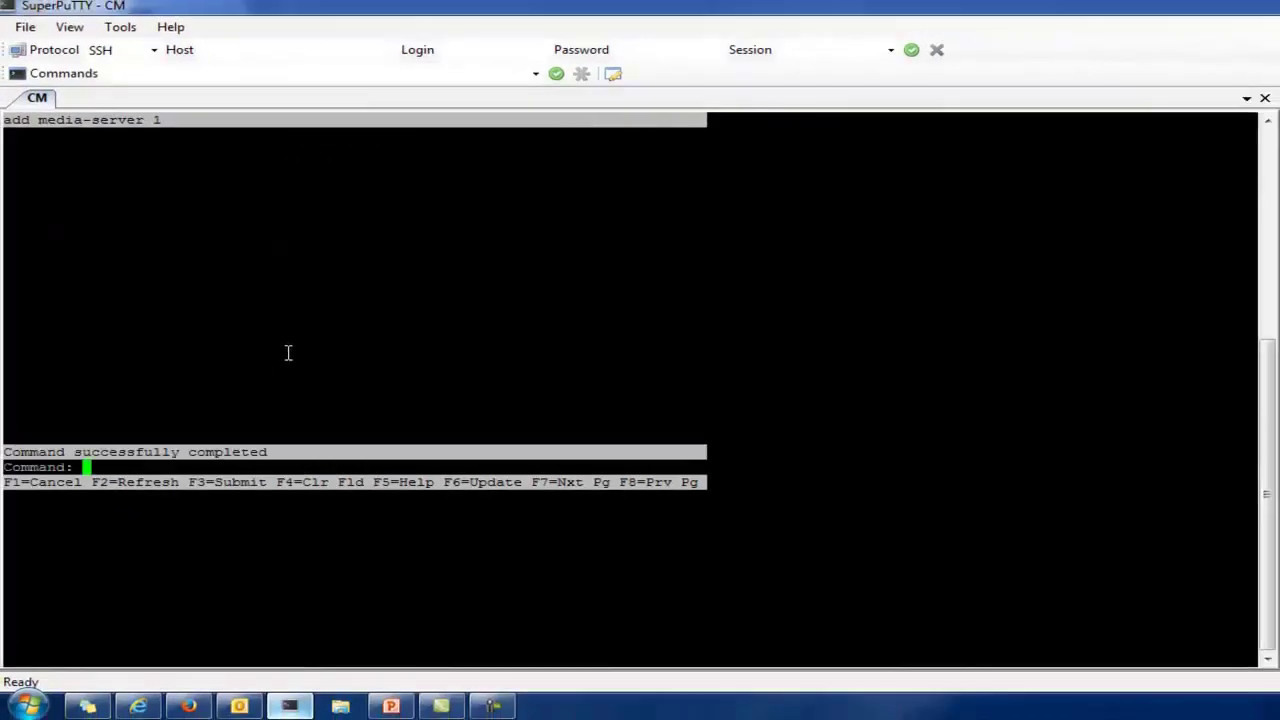
Step: Run 'list media-server' to display the Media Servers Report
text(lied)
key(BackSpace)
key(BackSpace)
text(st med)
key(Return)
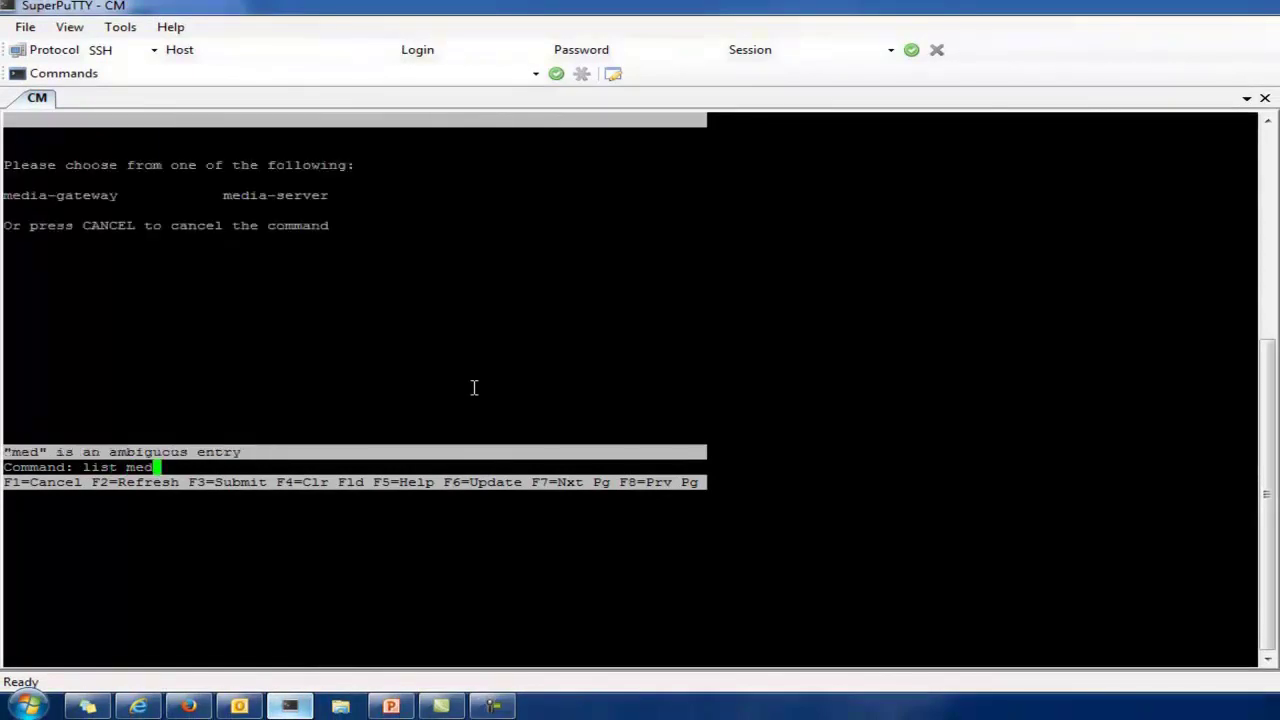
text(ia-se)
key(Return)
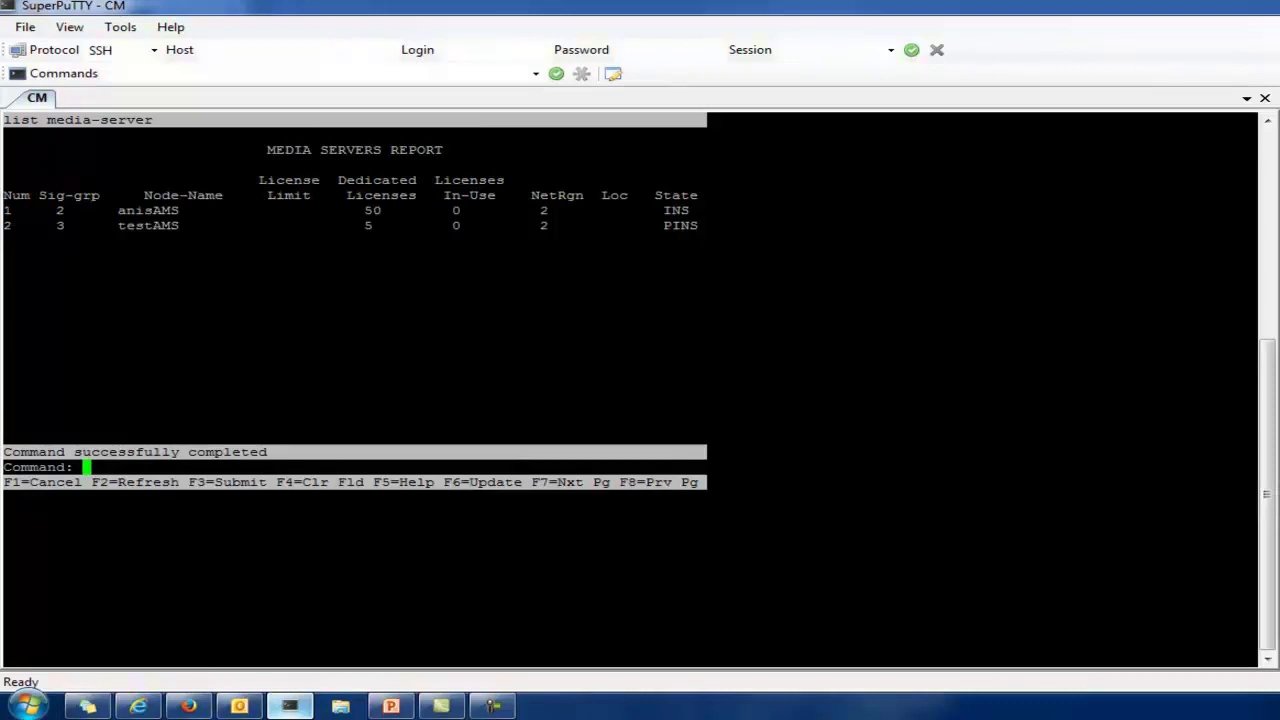
Step: Review the report's signaling groups and licenses: 50 for anisAMS, 5 for testAMS
click(390, 706)
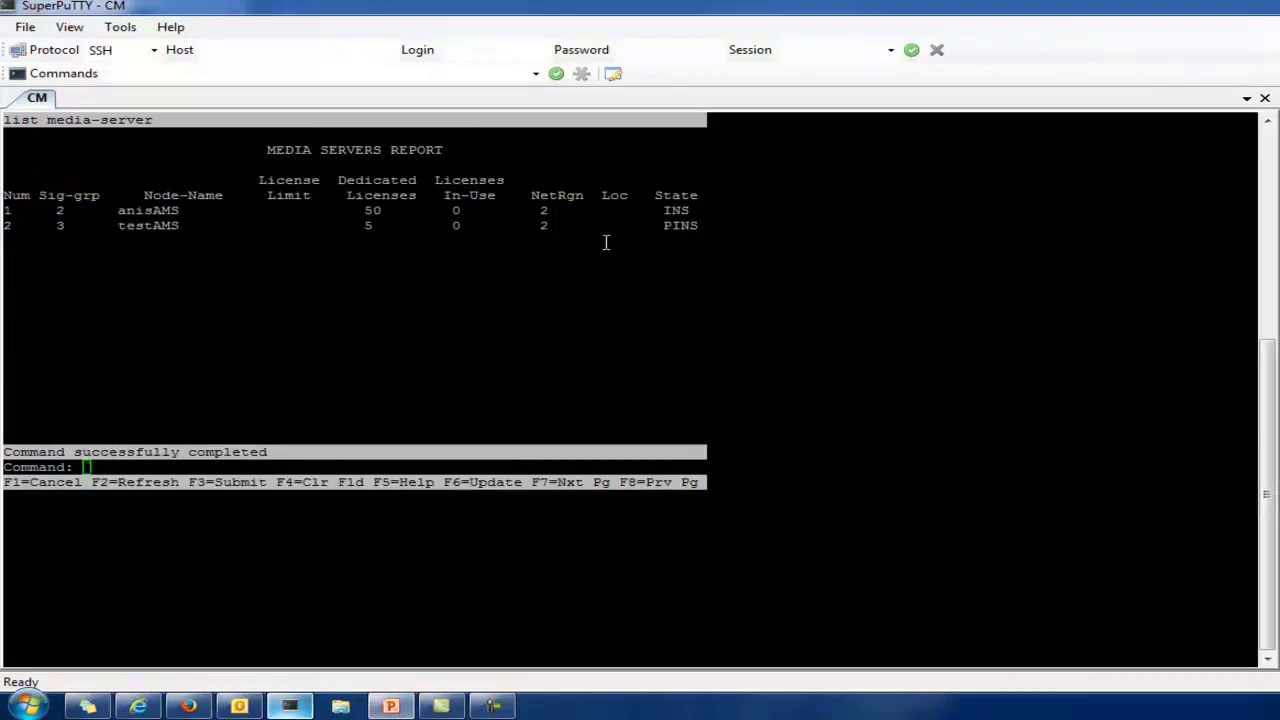
click(668, 226)
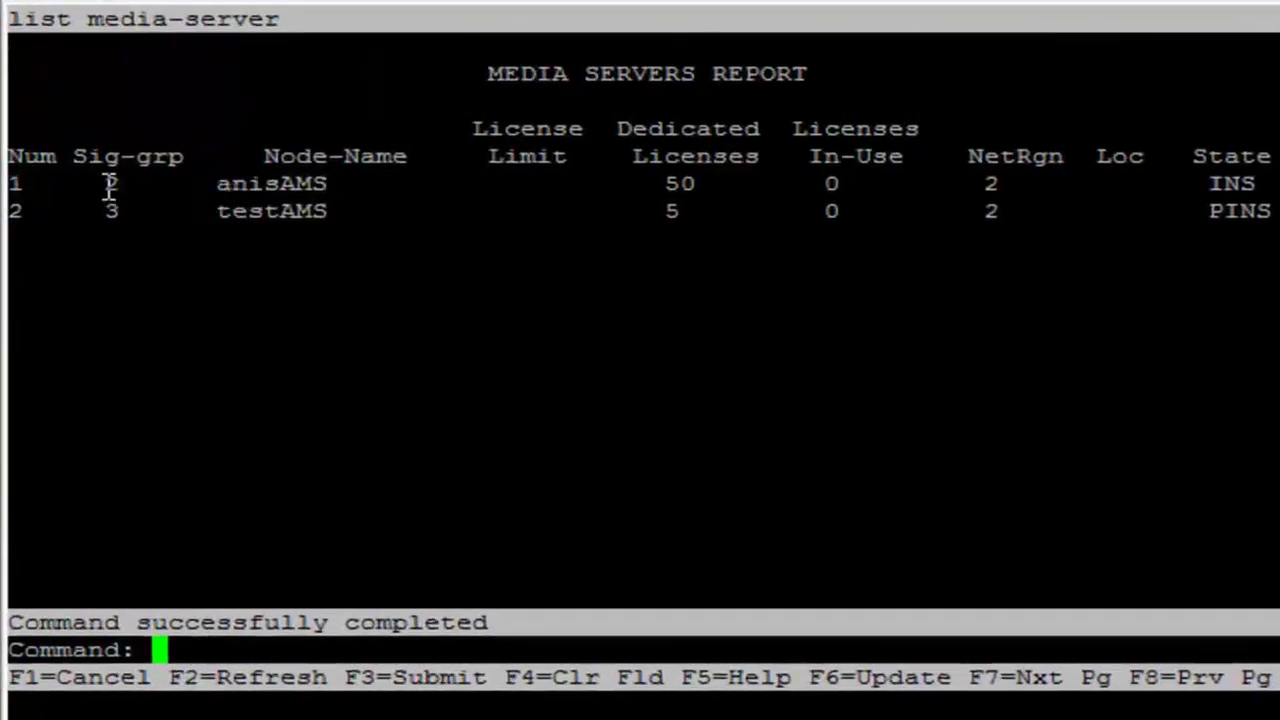
double_click(110, 210)
click(166, 217)
double_click(680, 183)
double_click(672, 210)
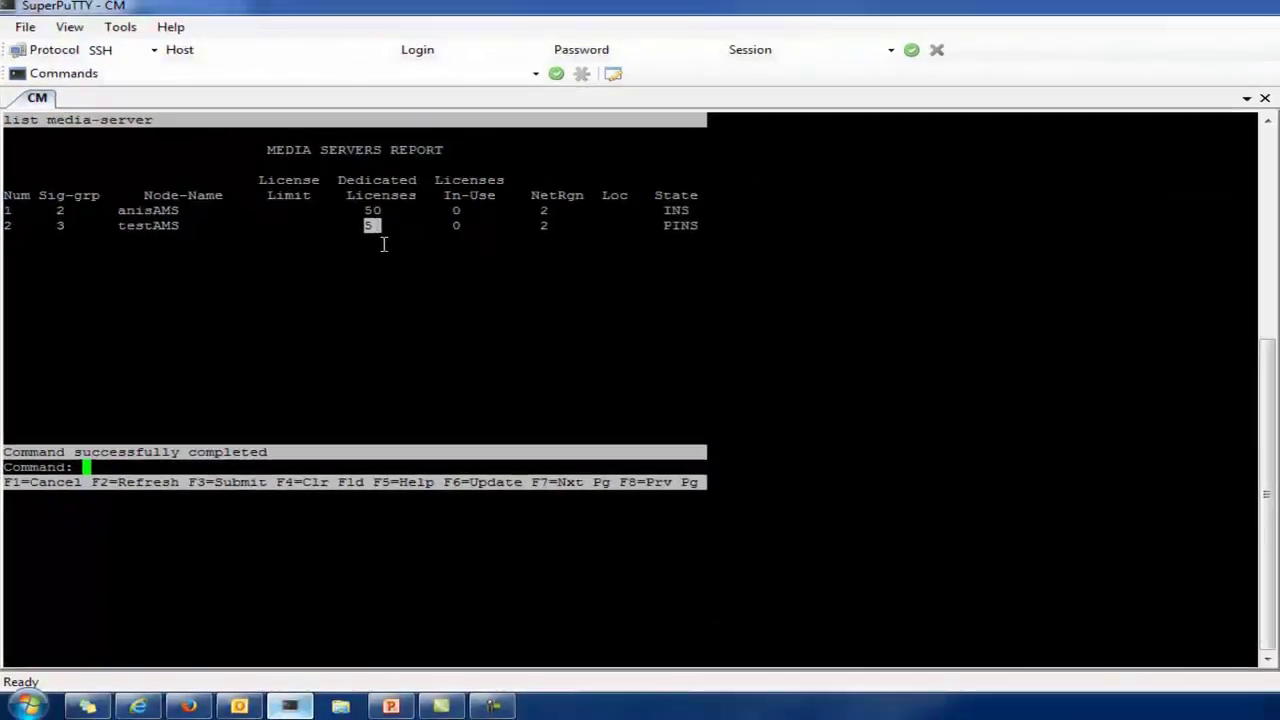
click(468, 243)
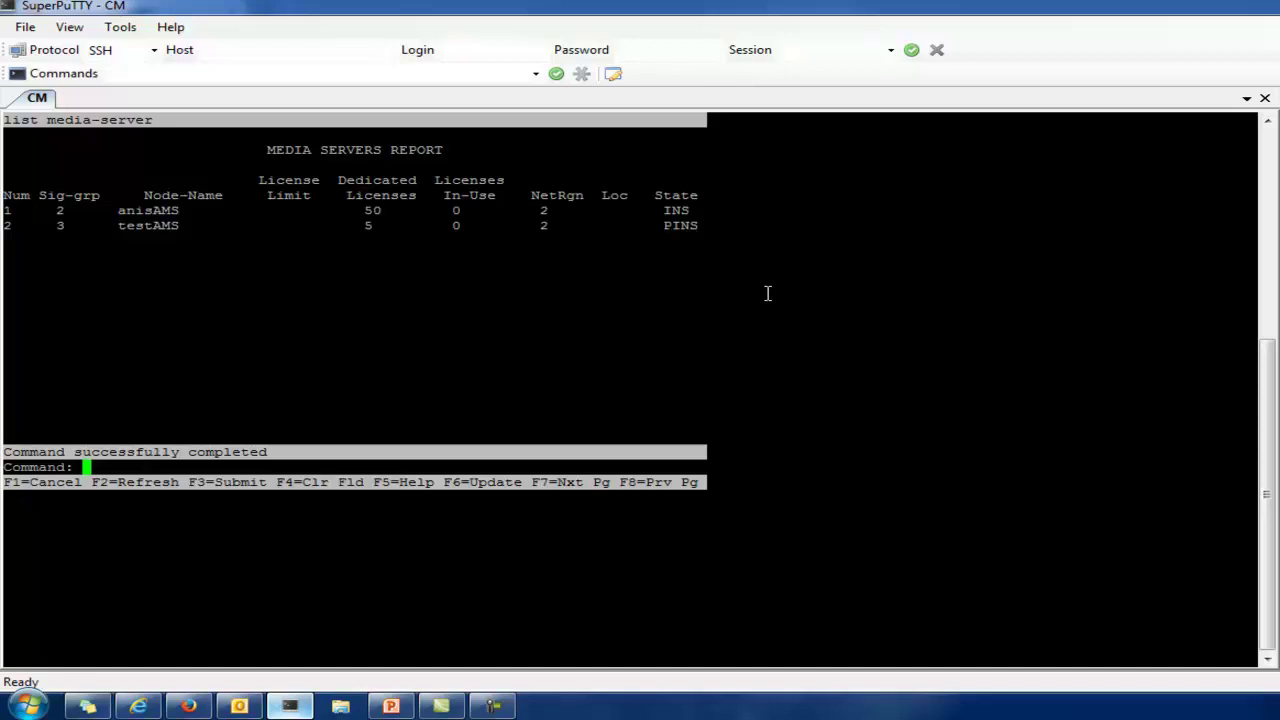
text(change )
text(sur)
Step: Set anisLSP's survivable processor priority with respect to media servers to 2
key(Return)
text(anisLSP)
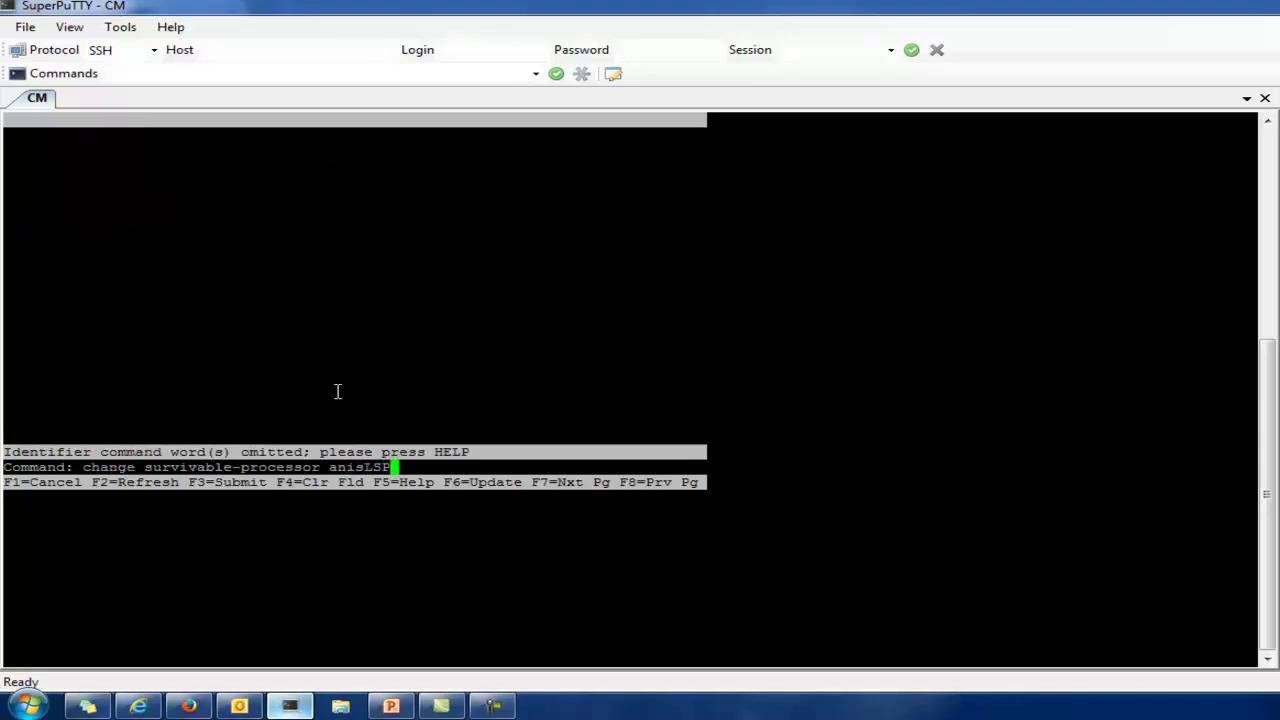
key(Return)
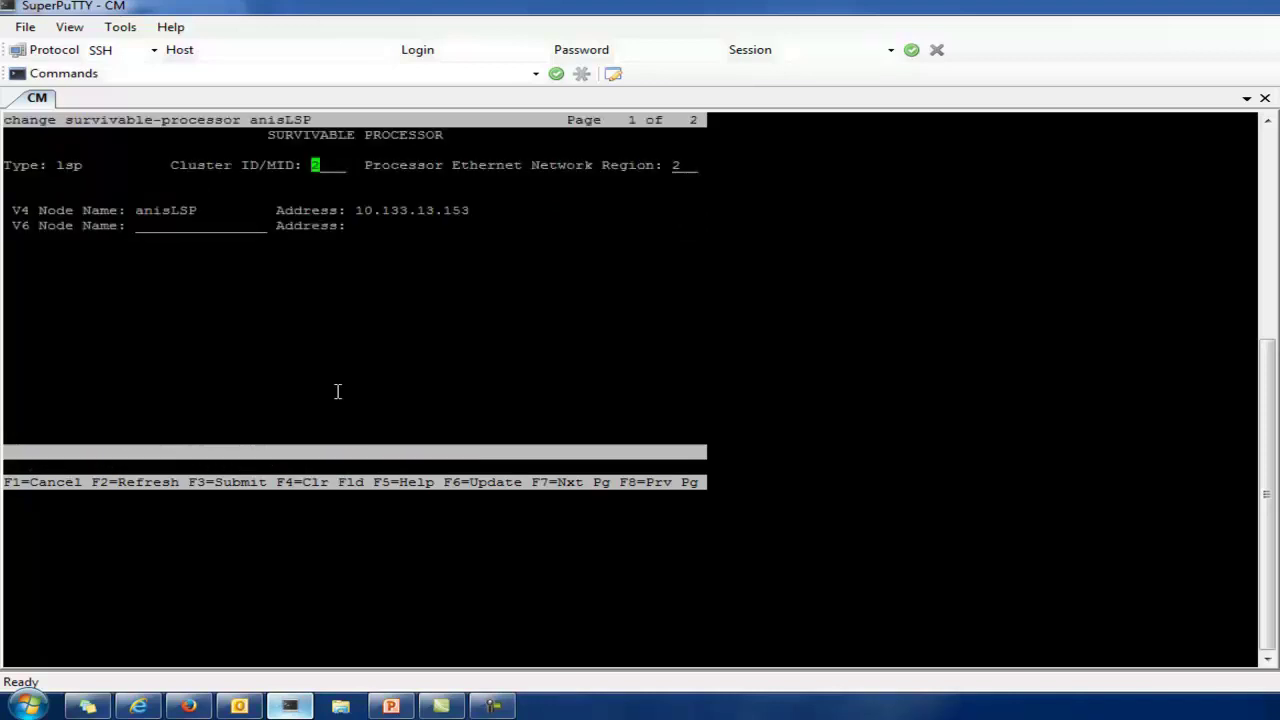
drag(5, 166, 84, 167)
click(78, 167)
key(Tab)
key(F7)
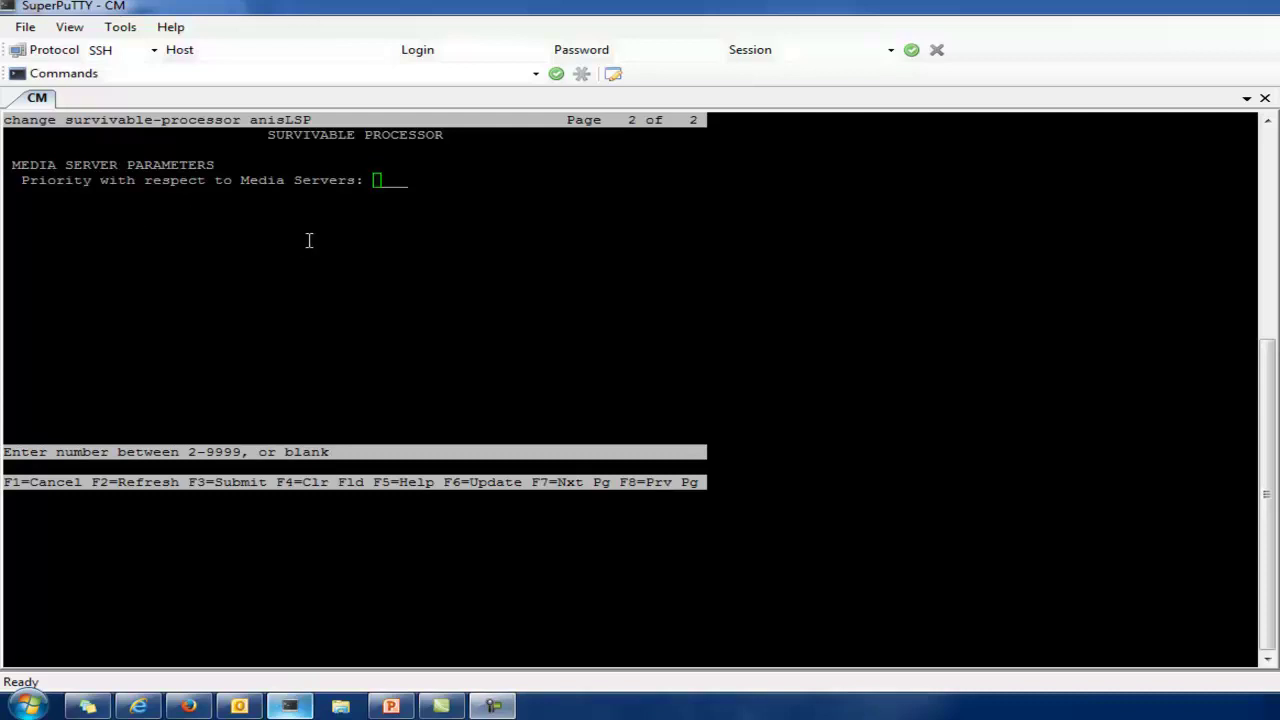
click(387, 265)
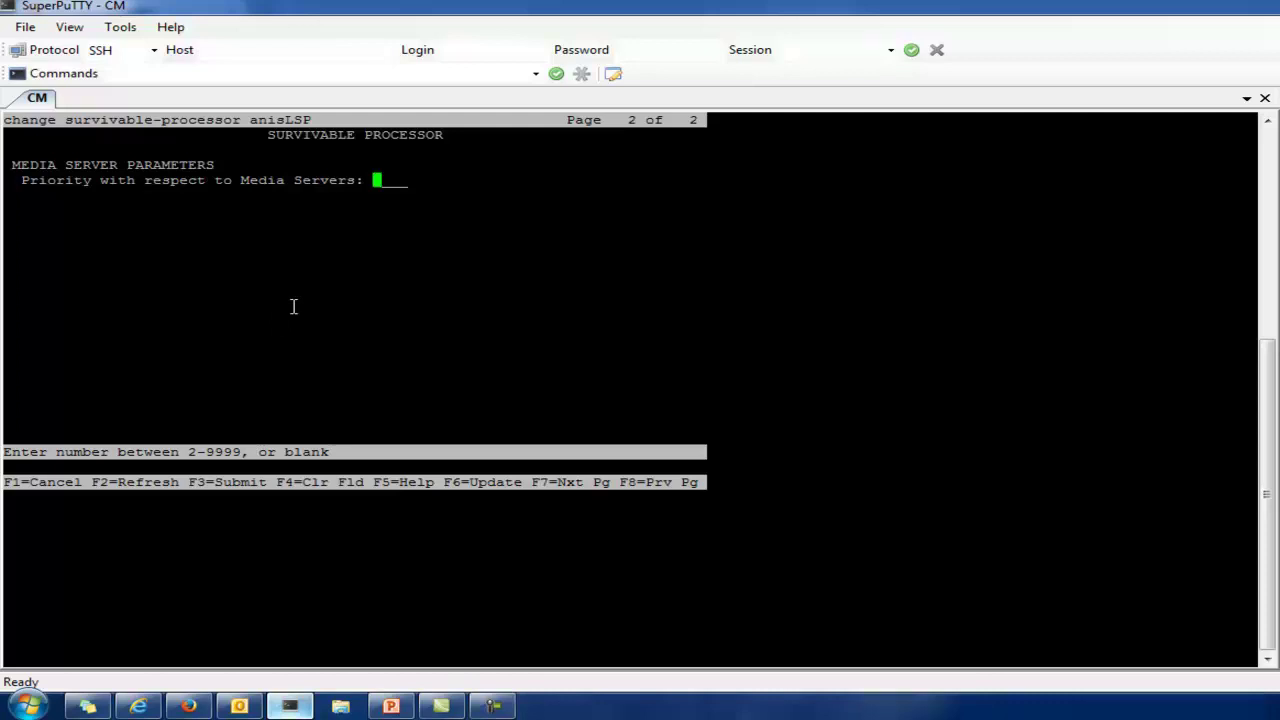
text(2)
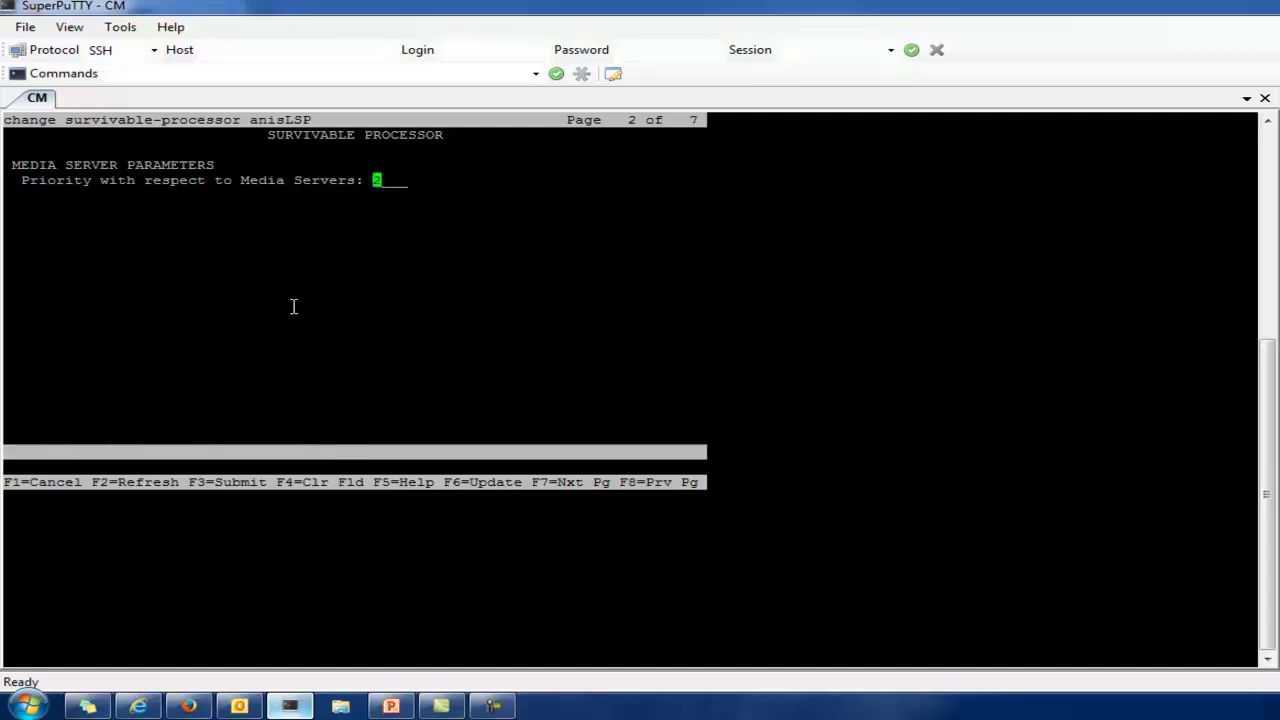
key(F7)
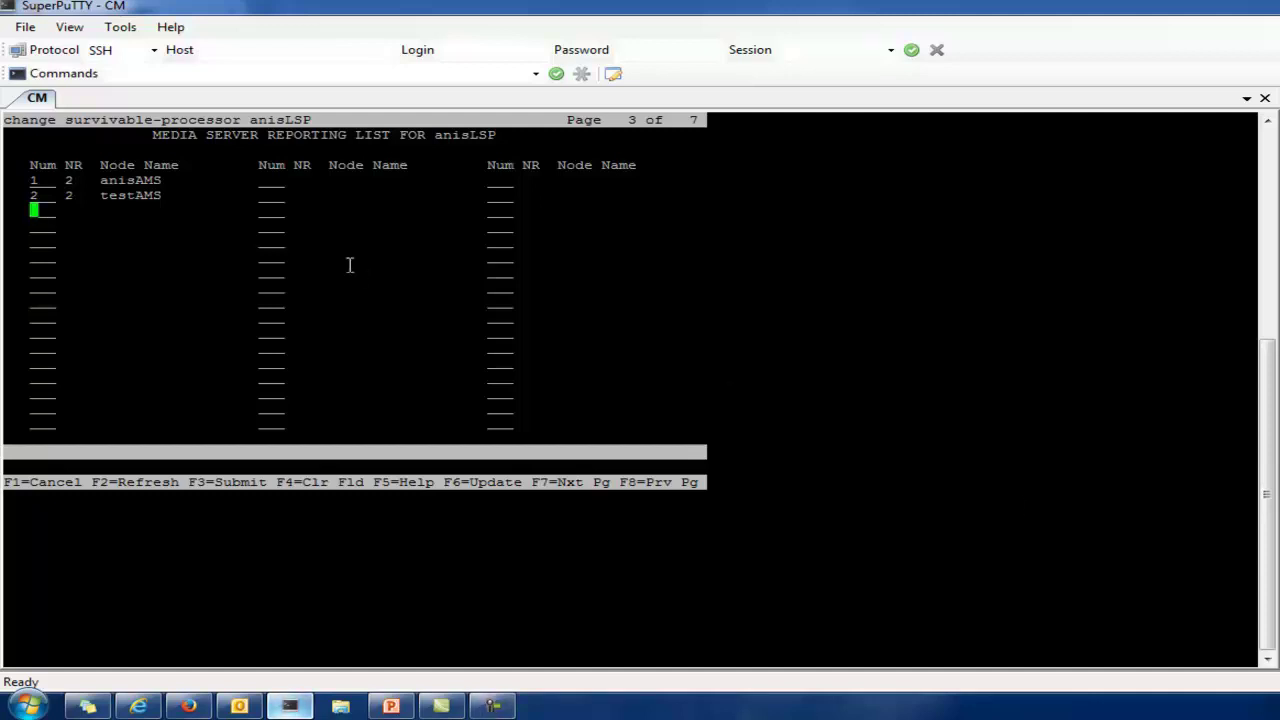
Step: Submit the anisLSP survivable processor changes
key(F3)
Step: Display survivable processor anisLSP and verify its media server priority reads 2
text(display survivable-processor anisLSP)
key(Return)
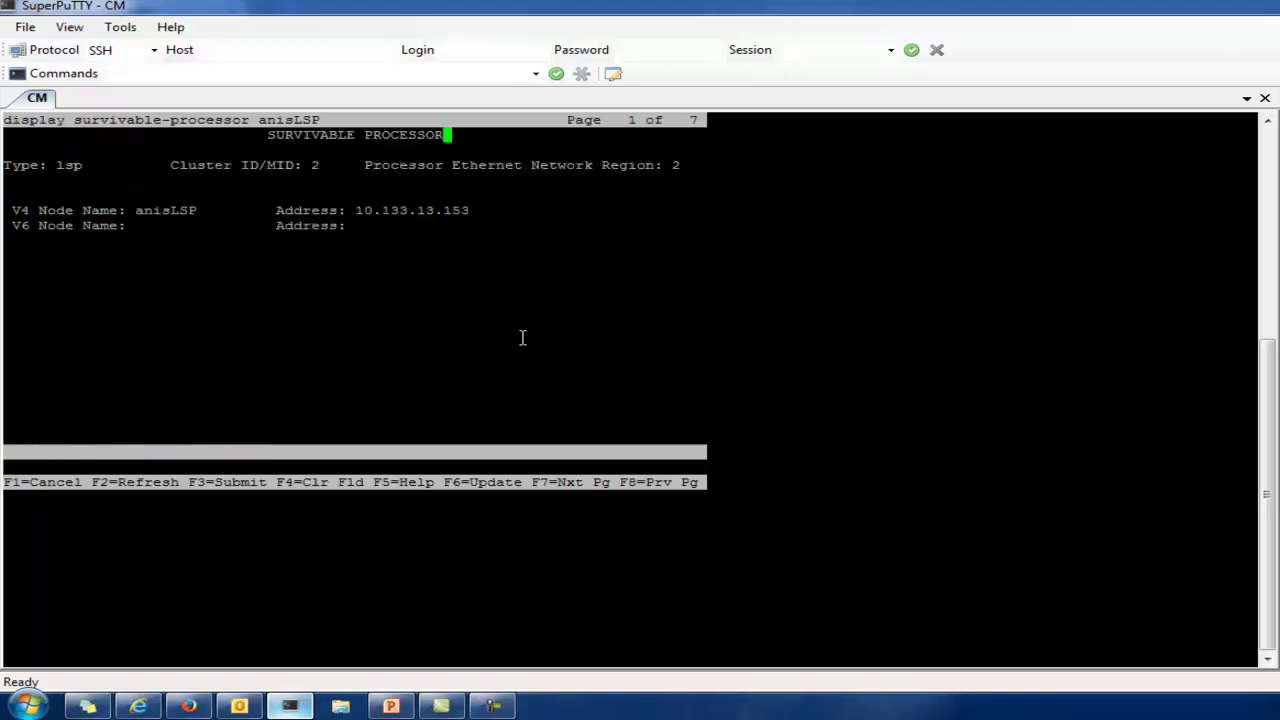
key(F7)
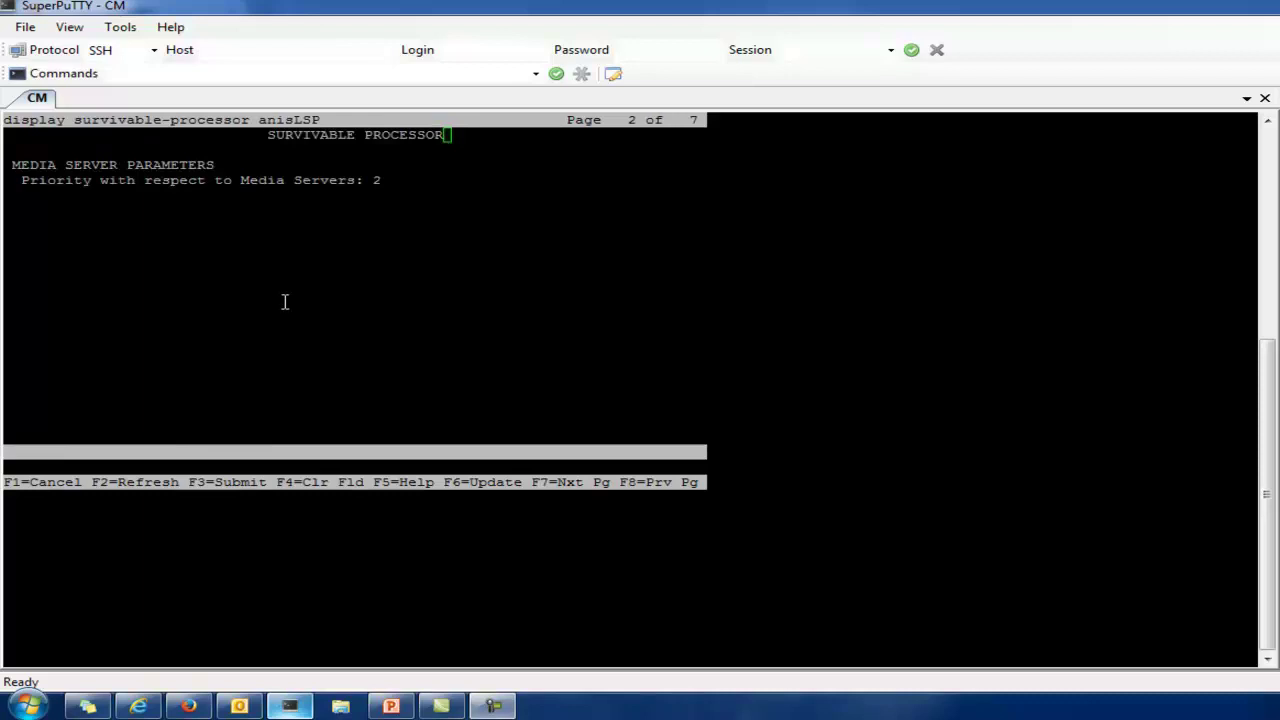
click(374, 183)
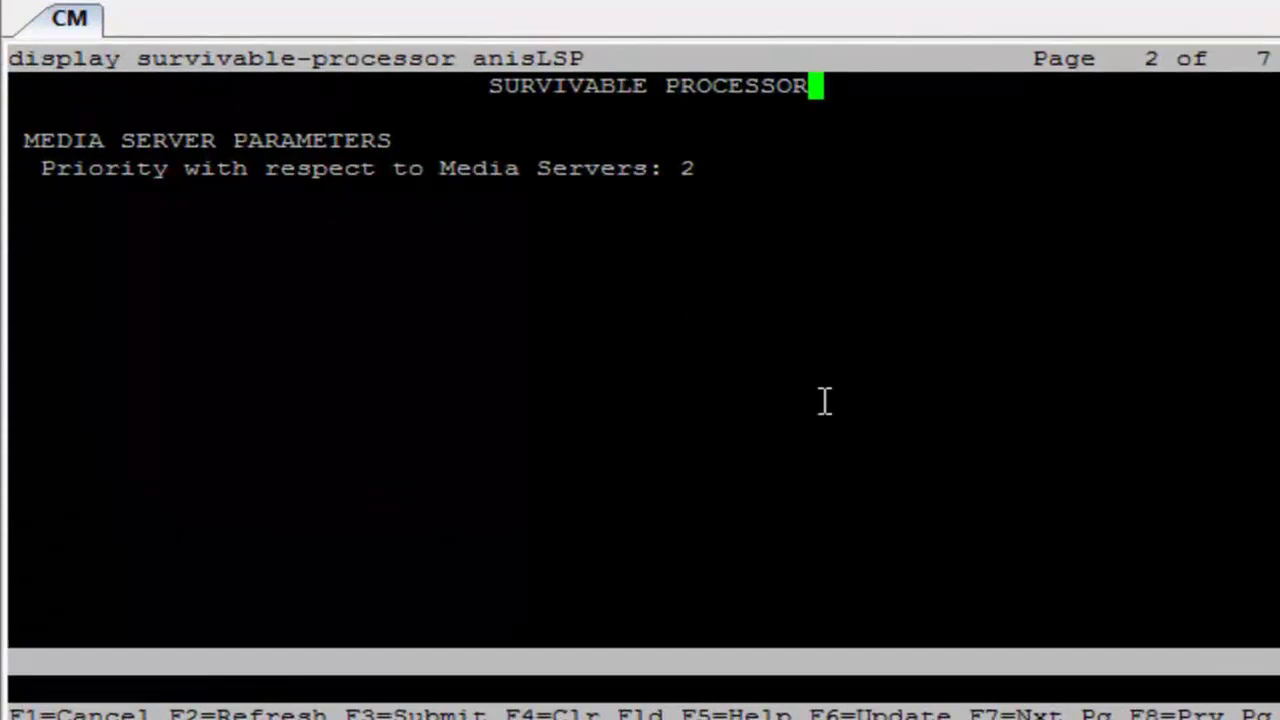
drag(40, 168, 704, 185)
click(663, 239)
drag(43, 166, 700, 168)
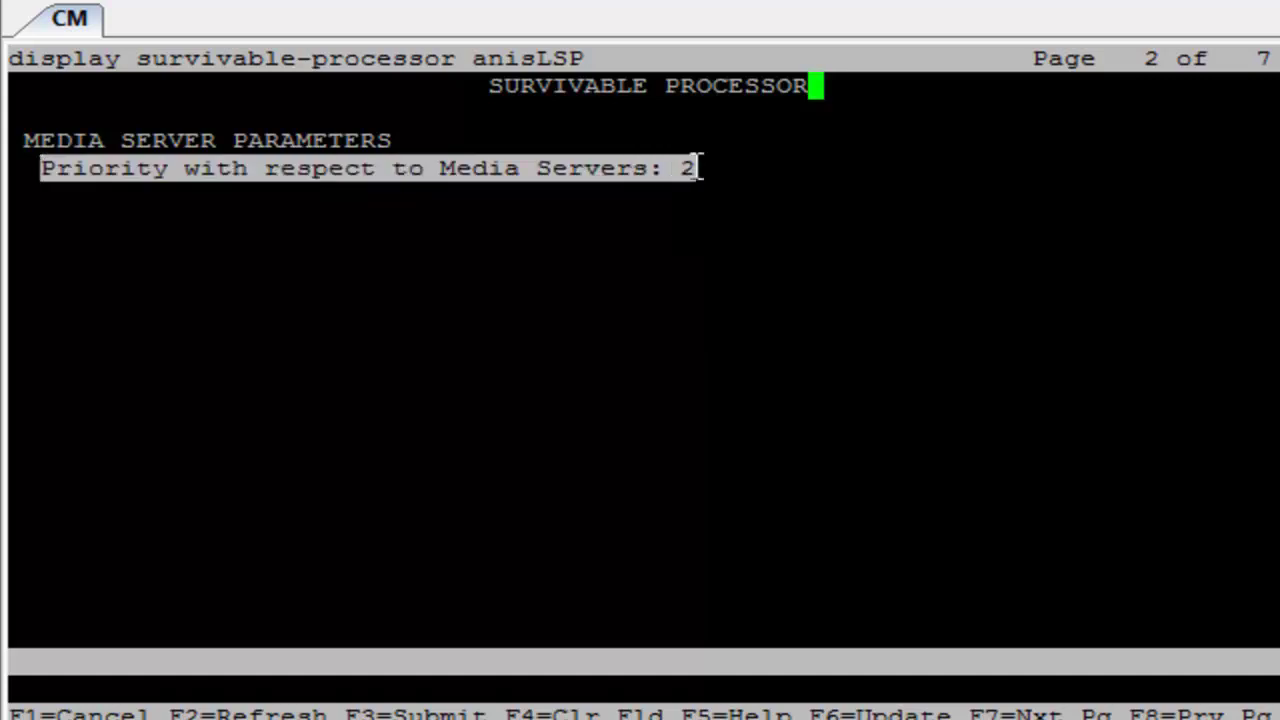
key(F1)
text(disp)
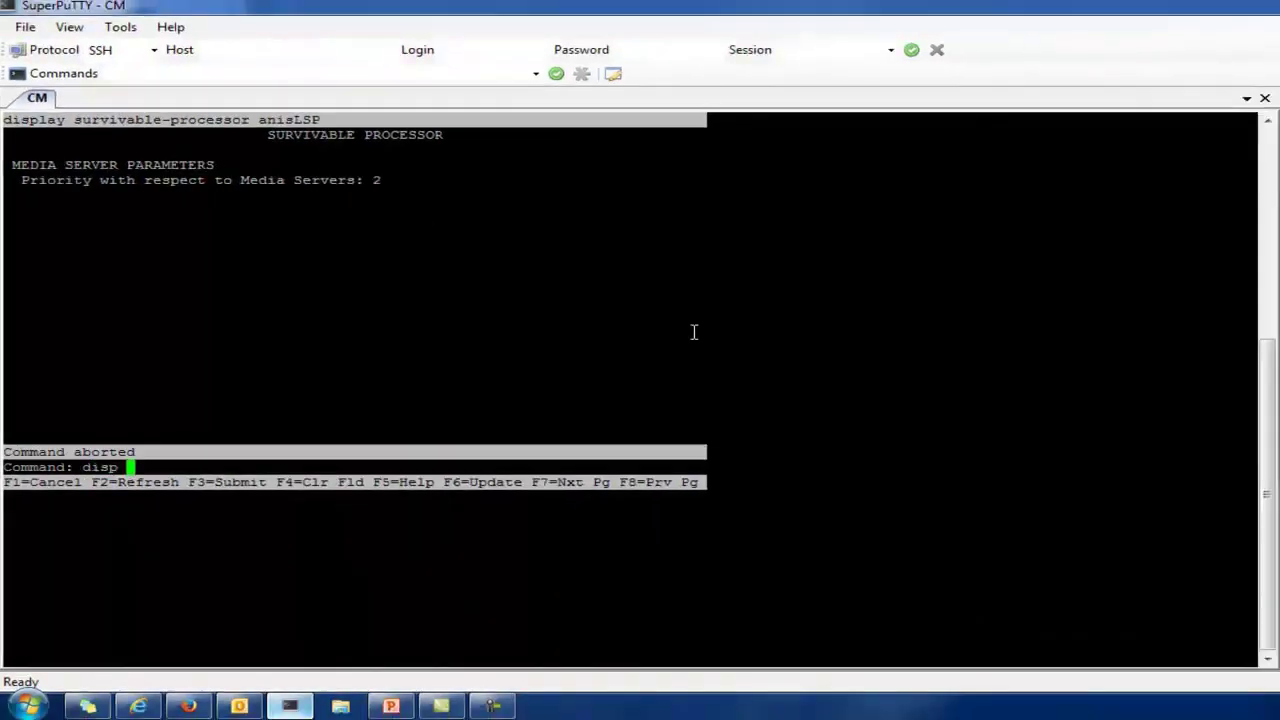
text(lay sys)
Step: Display the media server recovery rules: 60 s report interval, 180 s expiration, auto return yes
key(Return)
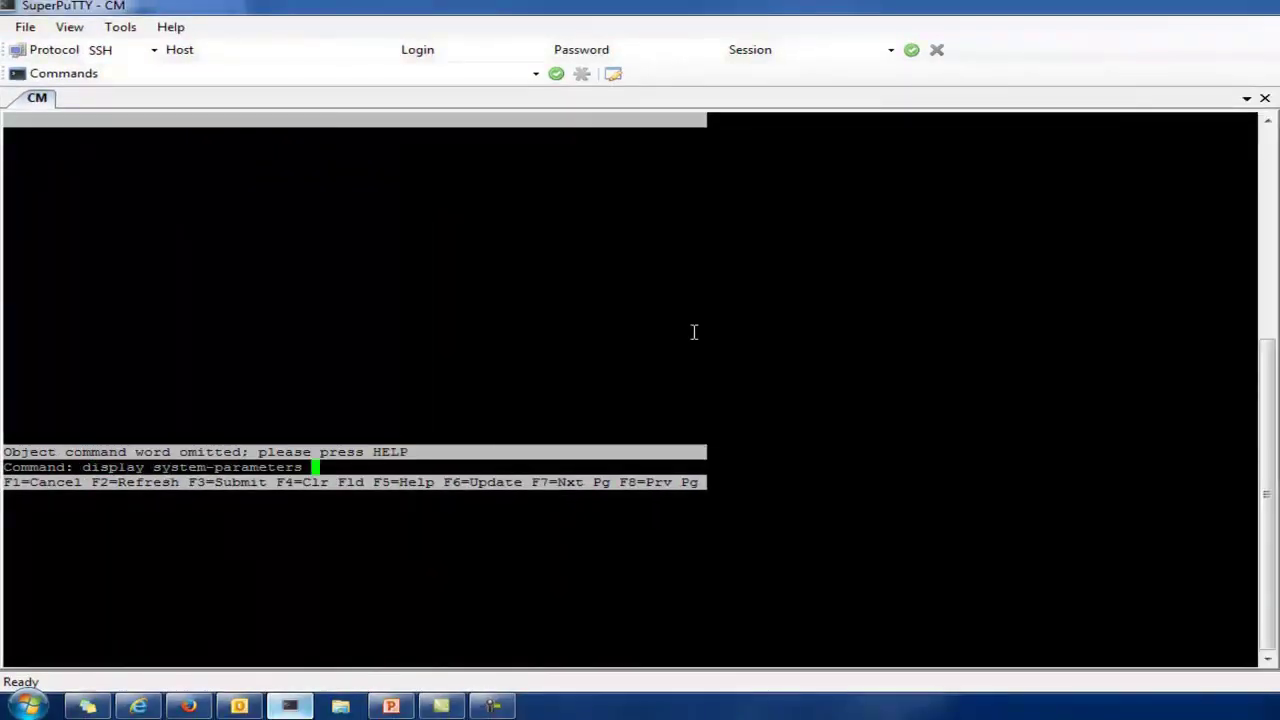
text(ms)
key(Return)
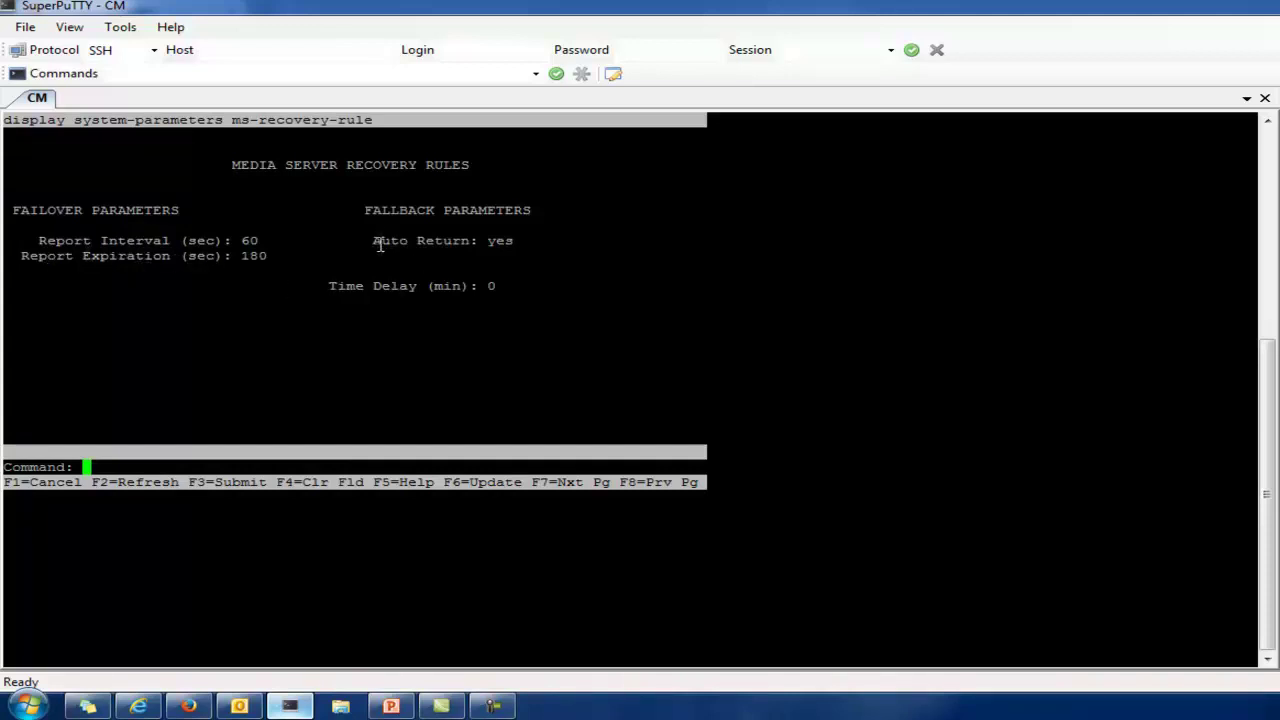
Step: Open the recovery rules with 'ch sys ms', check the allowed Auto Return values, and cancel unchanged
text(ch sys)
key(Return)
text(ms)
key(Return)
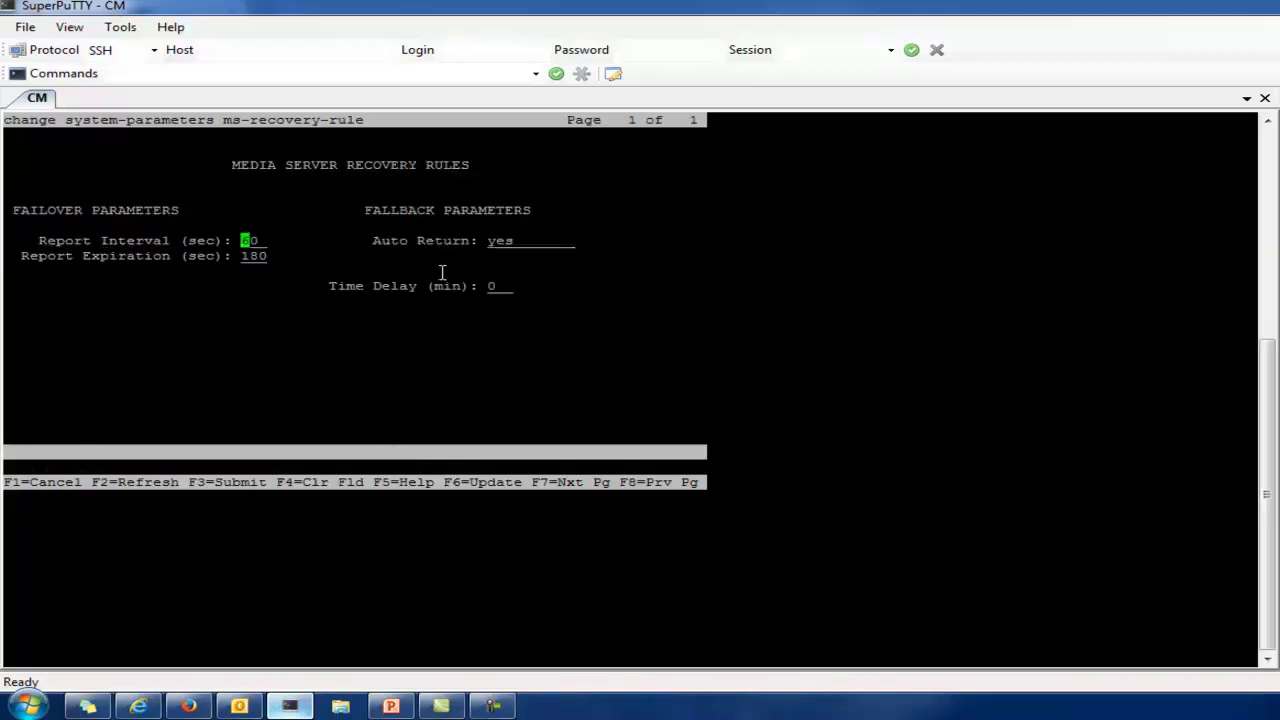
key(Tab)
key(F5)
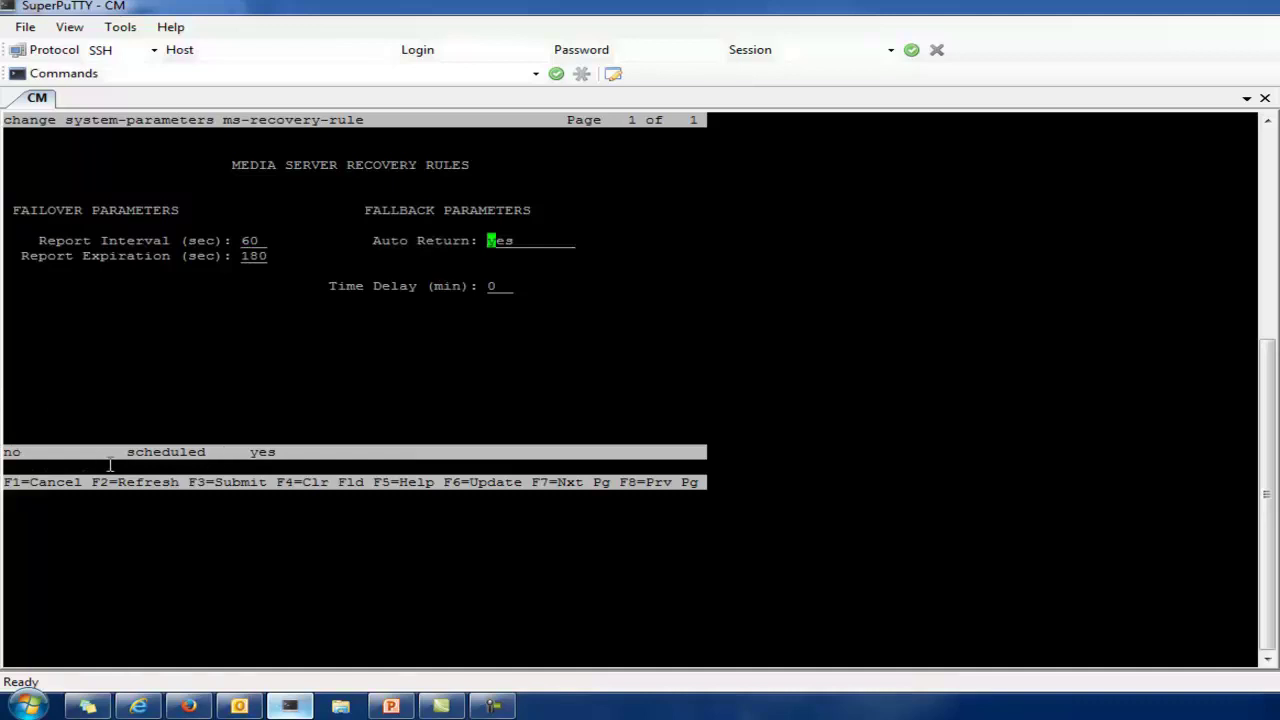
key(F1)
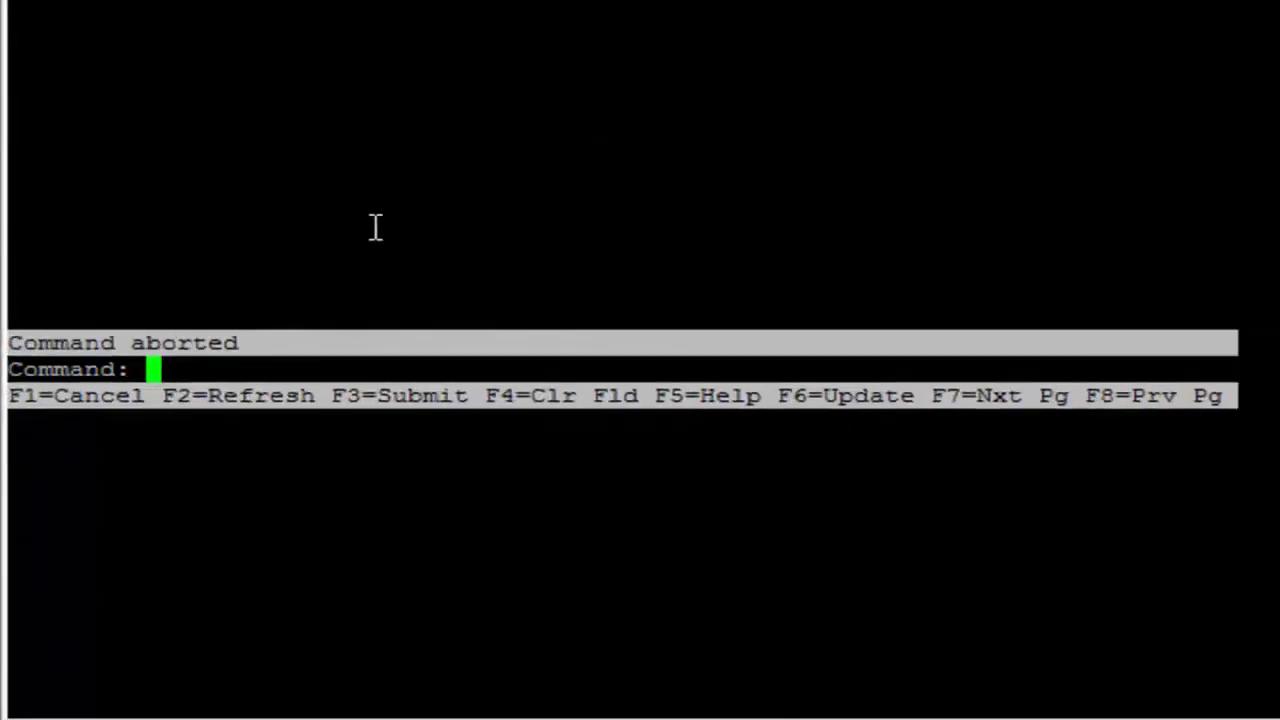